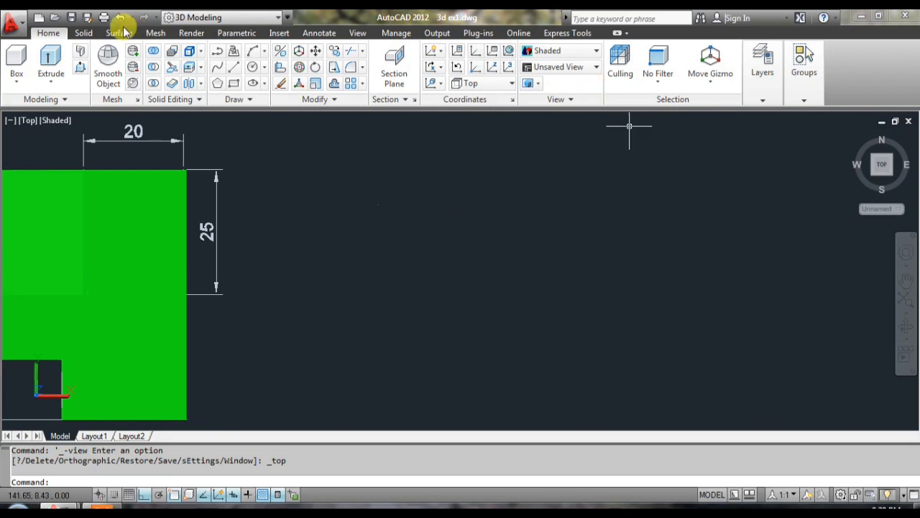
Draw a rectangle 75 wide and 50 high in the empty area beside the green solid.
click(234, 83)
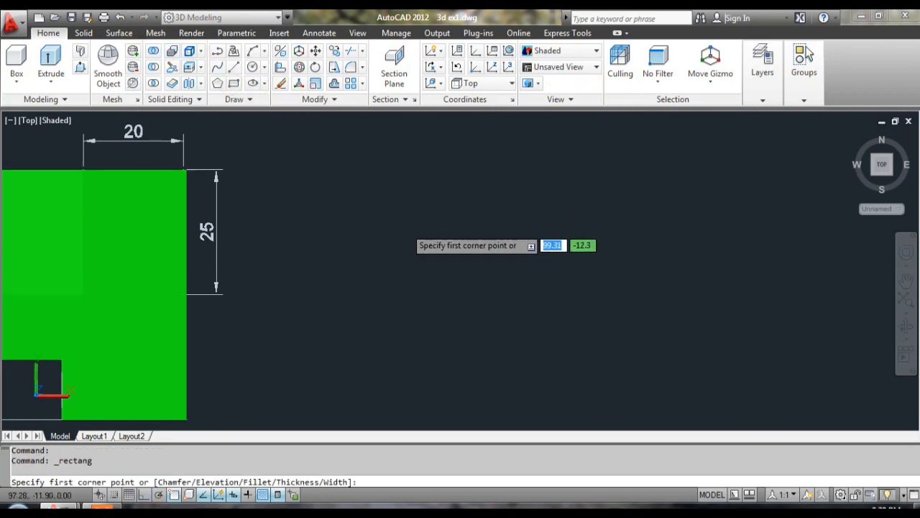
click(403, 224)
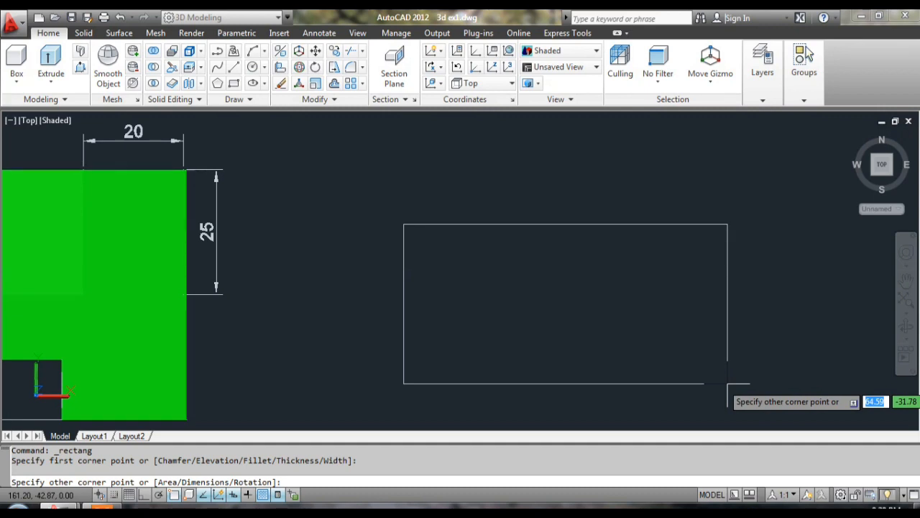
text(75)
key(Caps_Lock)
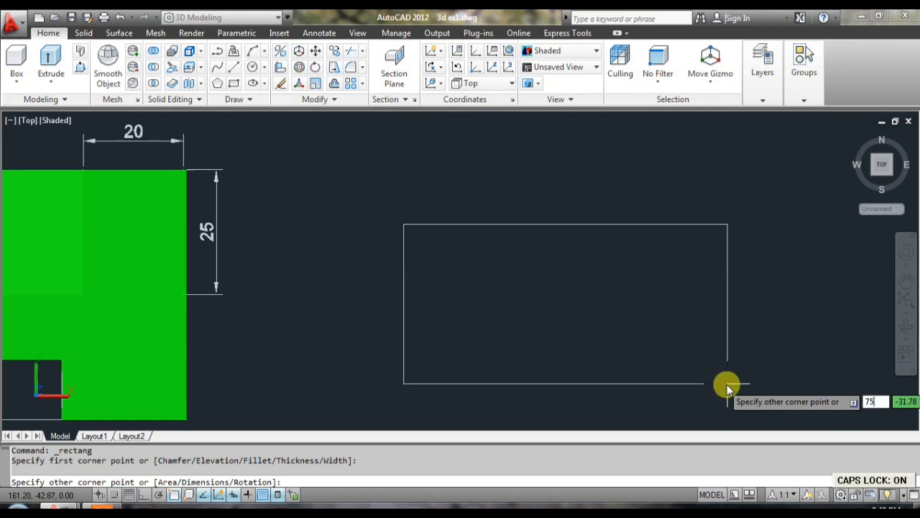
key(Tab)
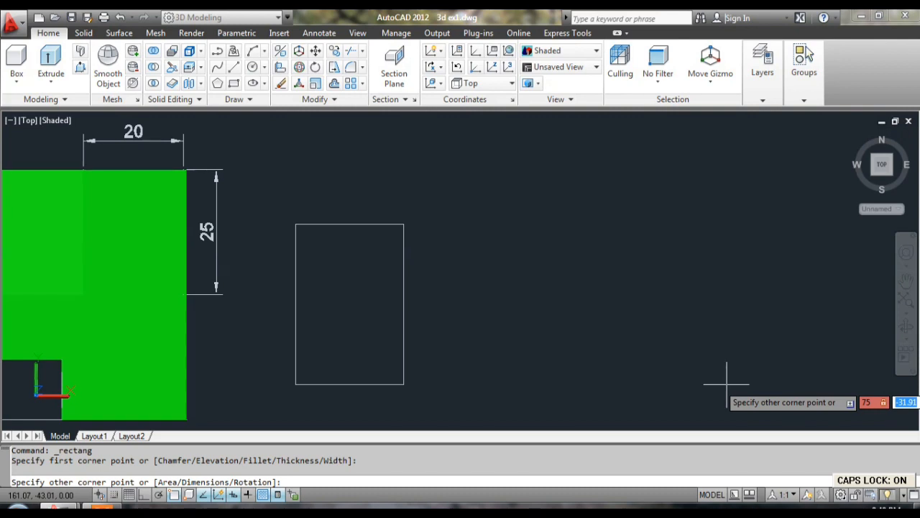
text(50)
key(Return)
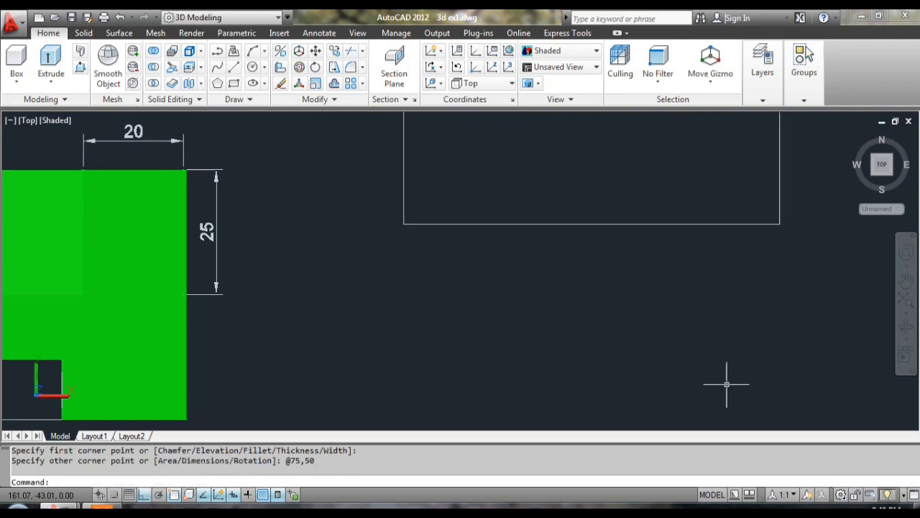
Draw a second rectangle 25 wide and 12 high inside the large rectangle.
middle_drag(741, 325, 694, 410)
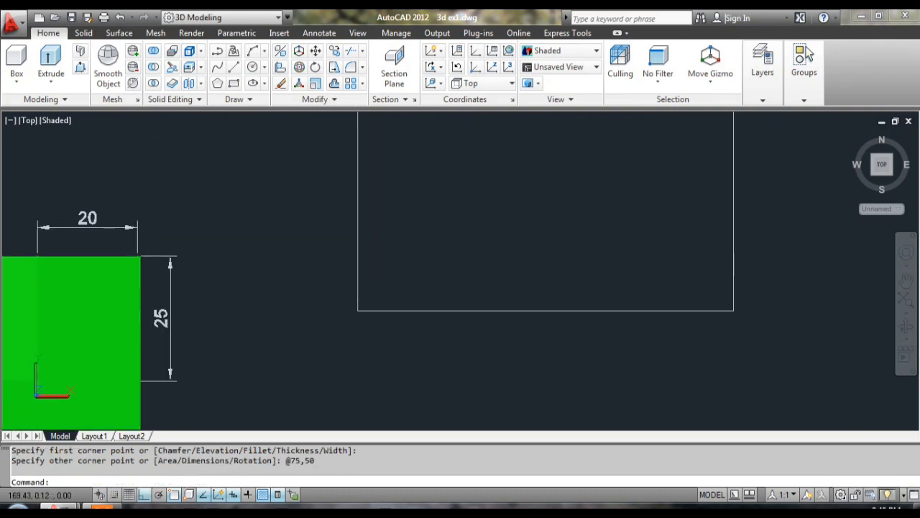
scroll(705, 230, down, 3)
mouse_move(705, 230)
middle_down()
mouse_move(651, 295)
mouse_move(588, 241)
mouse_move(589, 274)
mouse_move(595, 265)
middle_up()
scroll(652, 296, up, 2)
scroll(587, 240, up, 1)
scroll(591, 273, down, 3)
scroll(594, 274, up, 2)
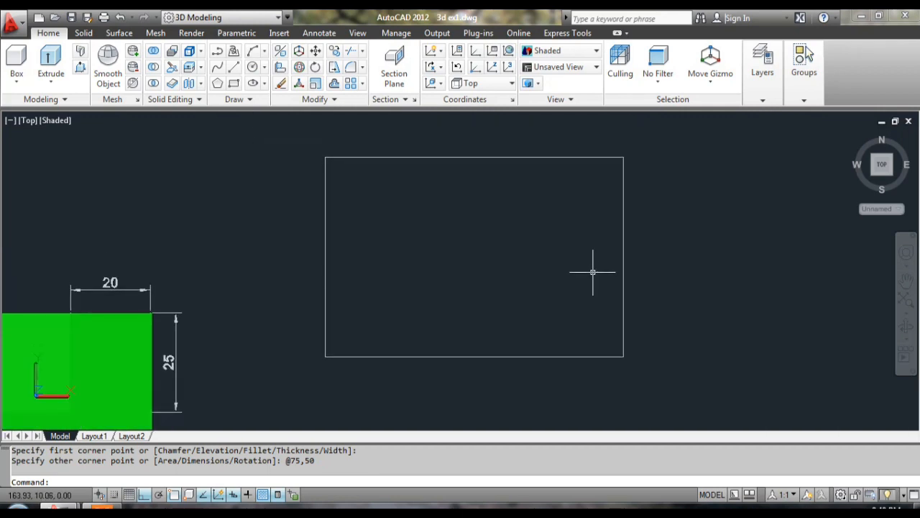
text(R)
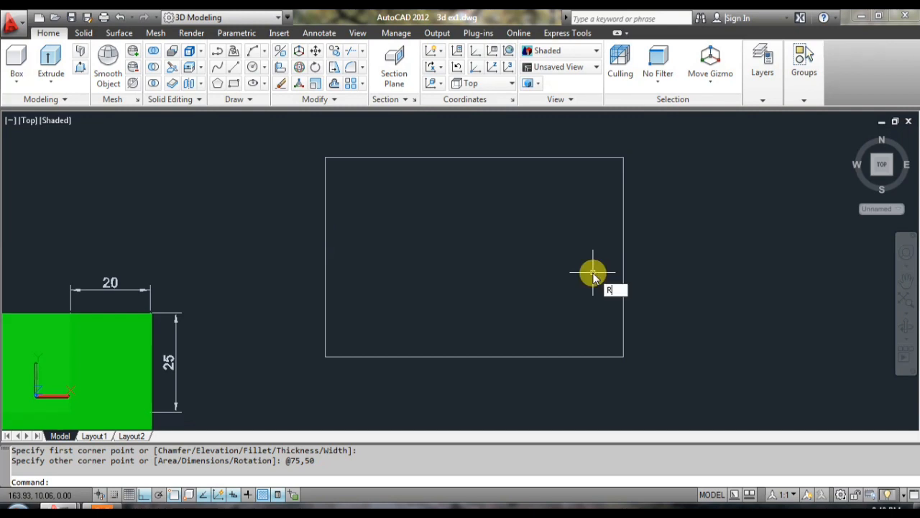
text(EC)
key(Return)
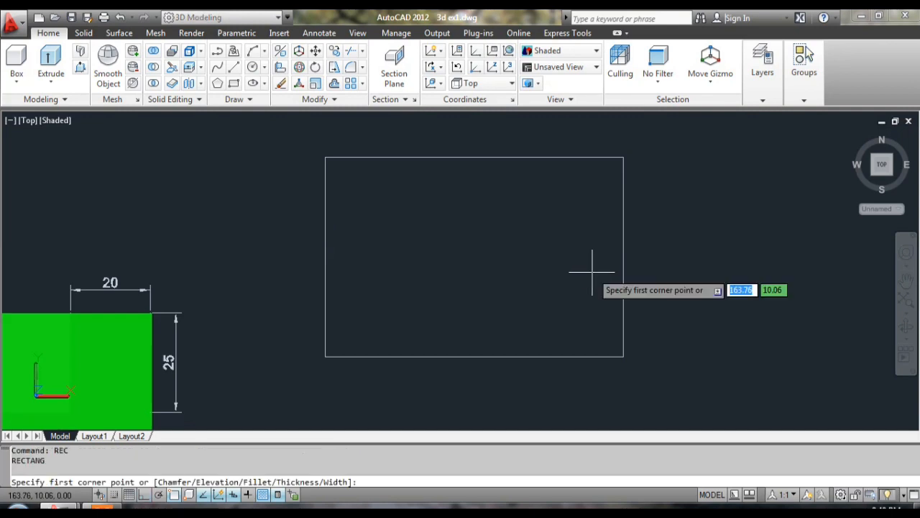
click(401, 237)
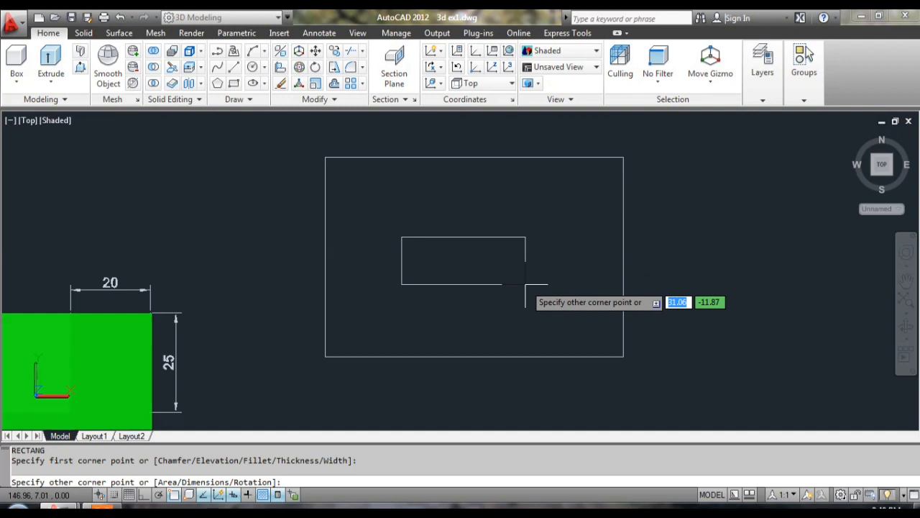
text(25)
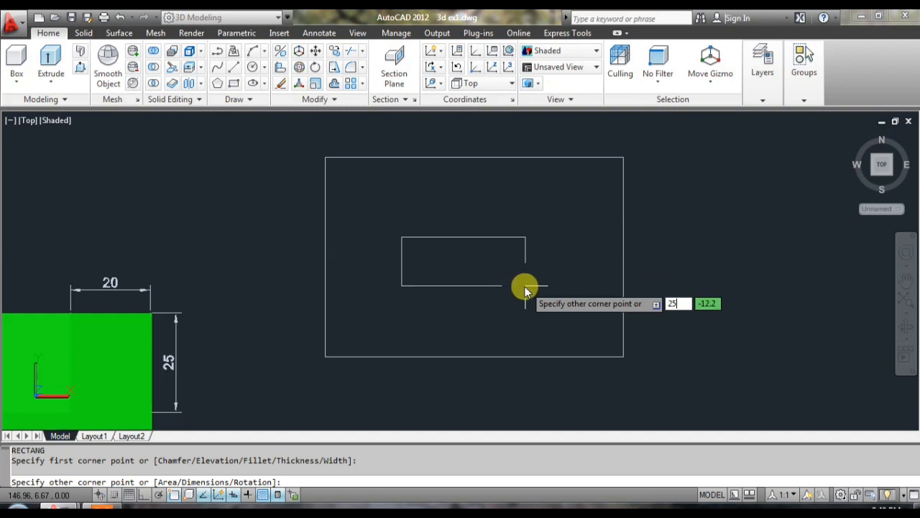
key(Tab)
text(12)
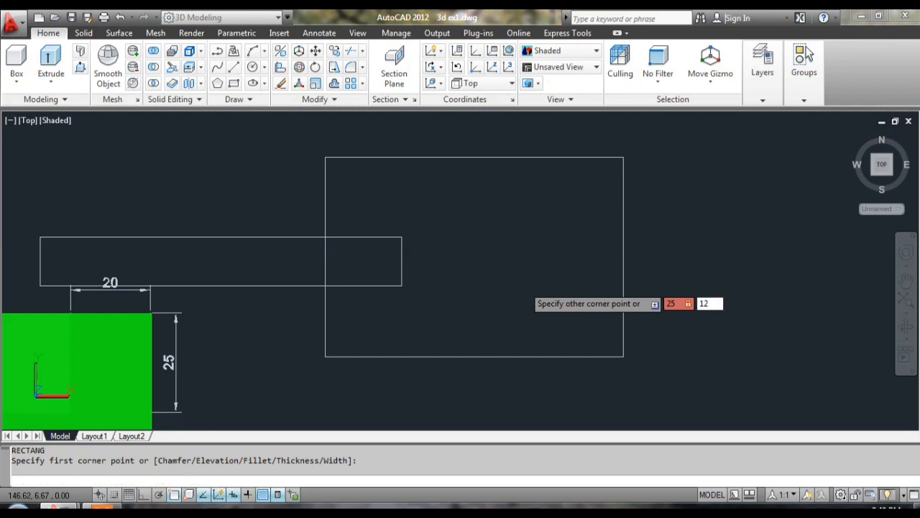
key(Return)
Move the small rectangle by its lower edge midpoint onto the midpoint of the large rectangle's lower edge.
middle_drag(534, 227, 537, 231)
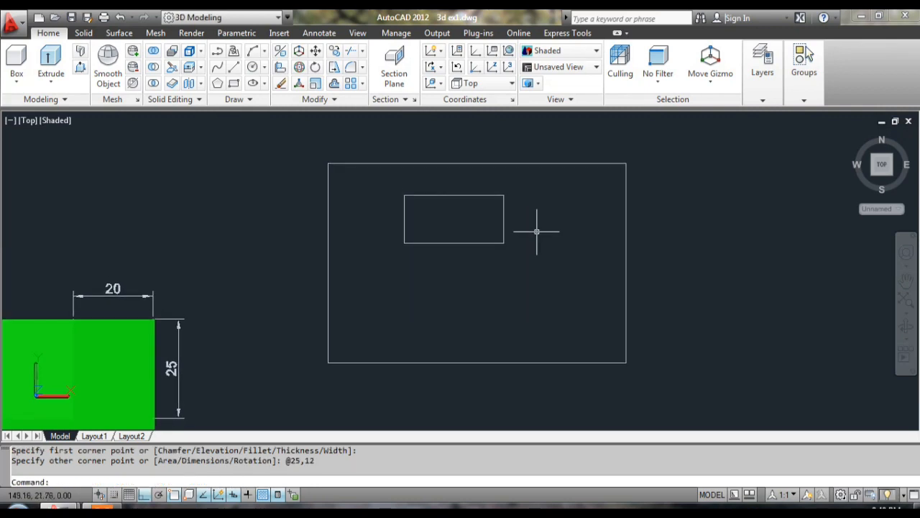
key(Return)
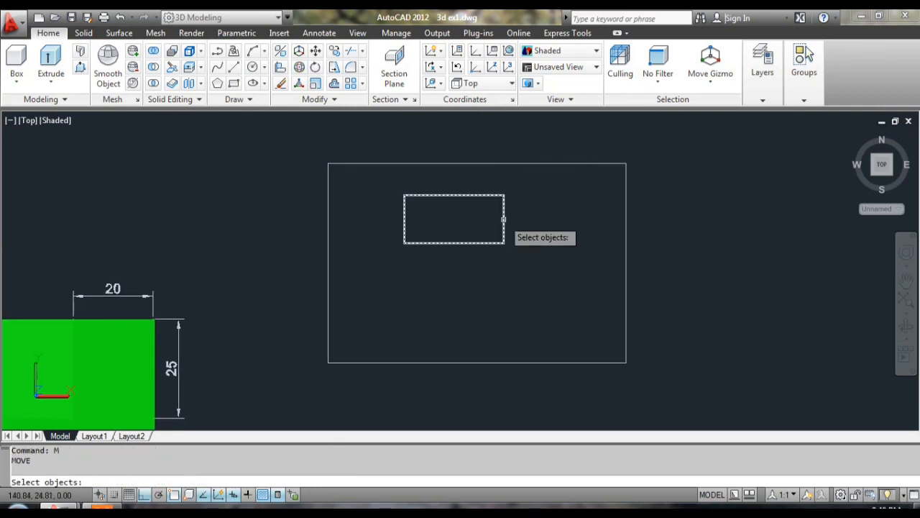
click(504, 220)
key(Return)
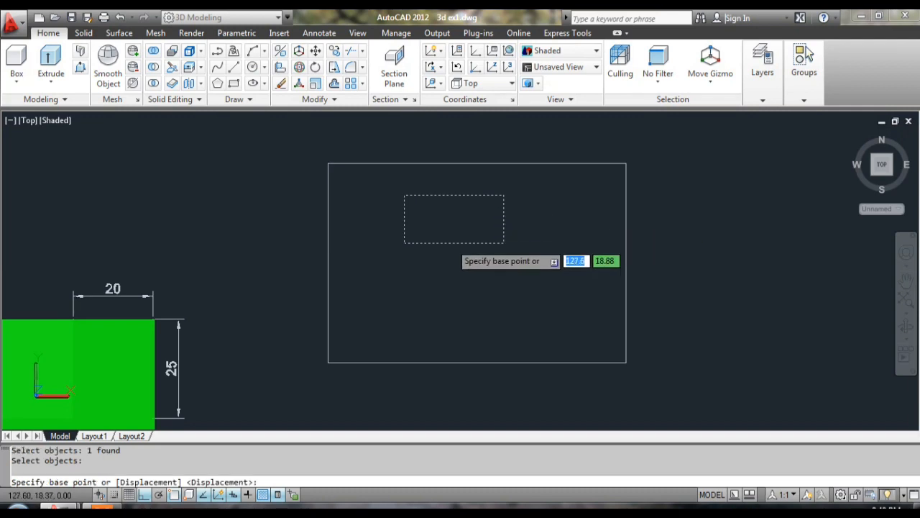
click(454, 243)
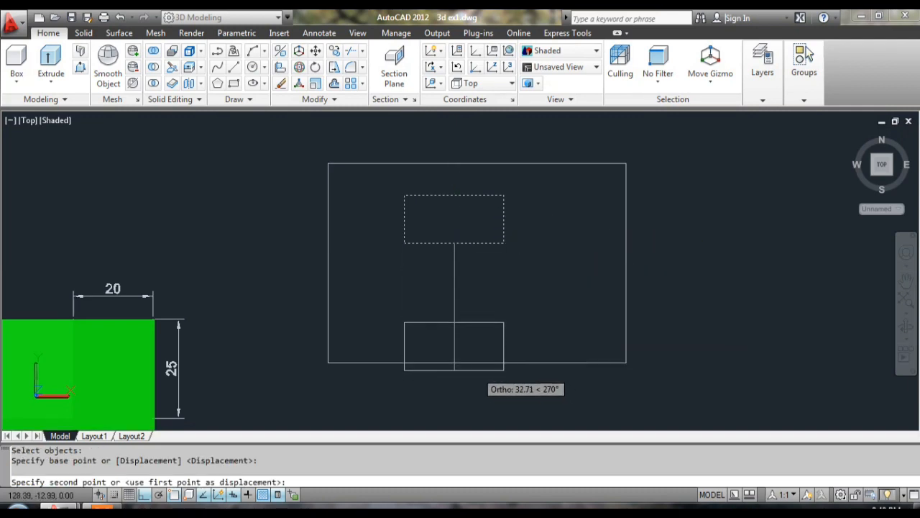
click(475, 363)
Switch to the SW Isometric view and try to move the green solid away from the rectangles.
middle_drag(579, 297, 579, 292)
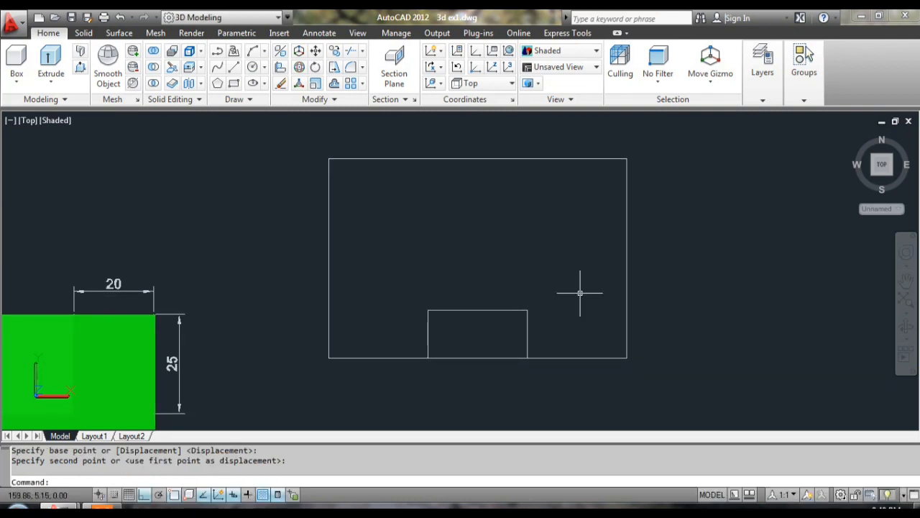
click(29, 121)
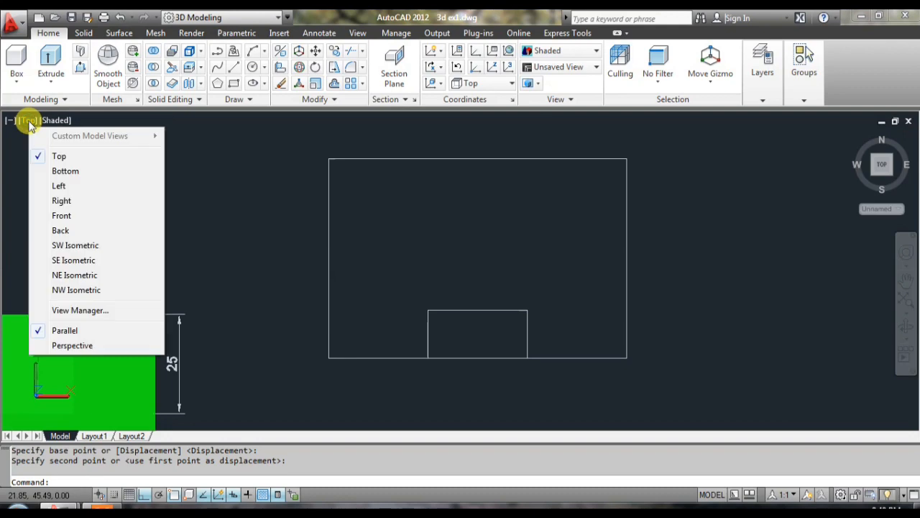
click(77, 246)
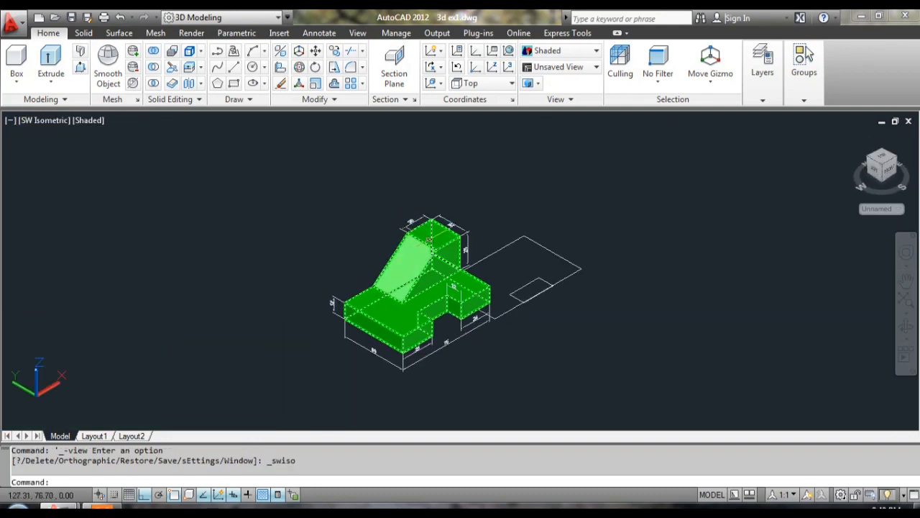
click(431, 275)
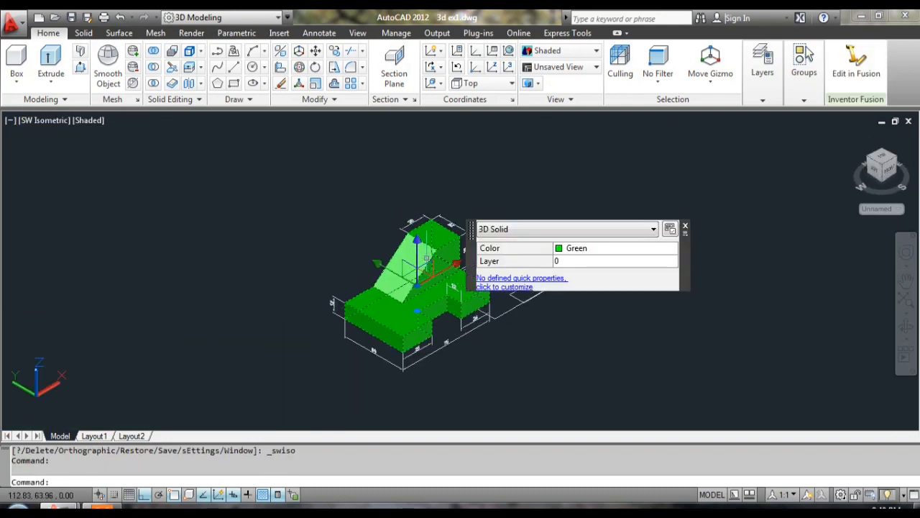
text(M)
key(Return)
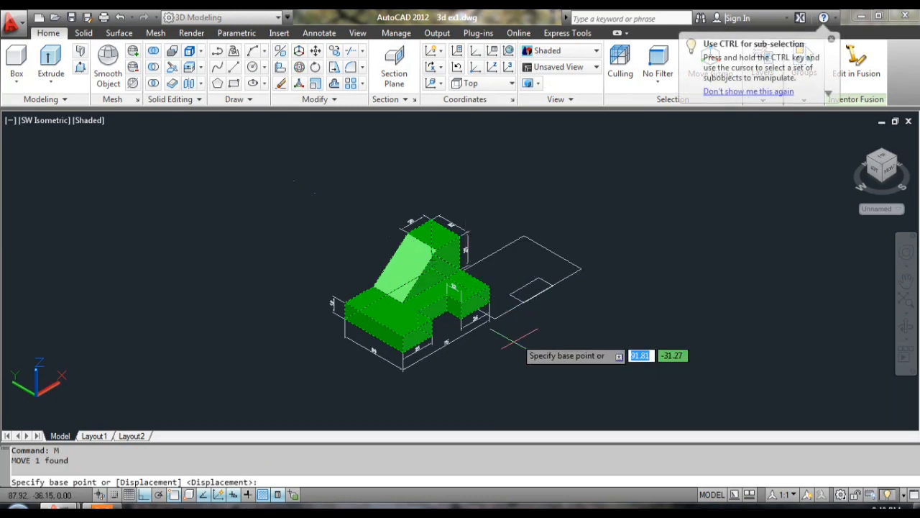
click(482, 383)
click(320, 301)
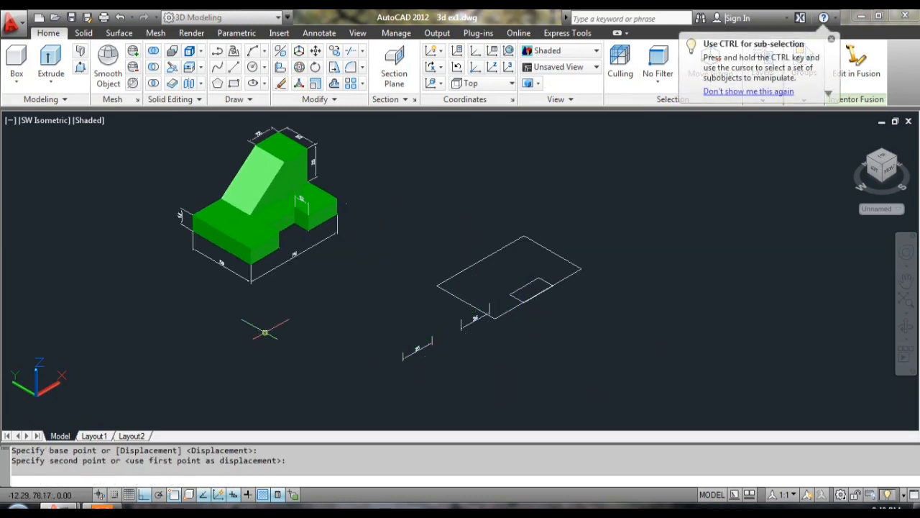
middle_drag(314, 255, 293, 270)
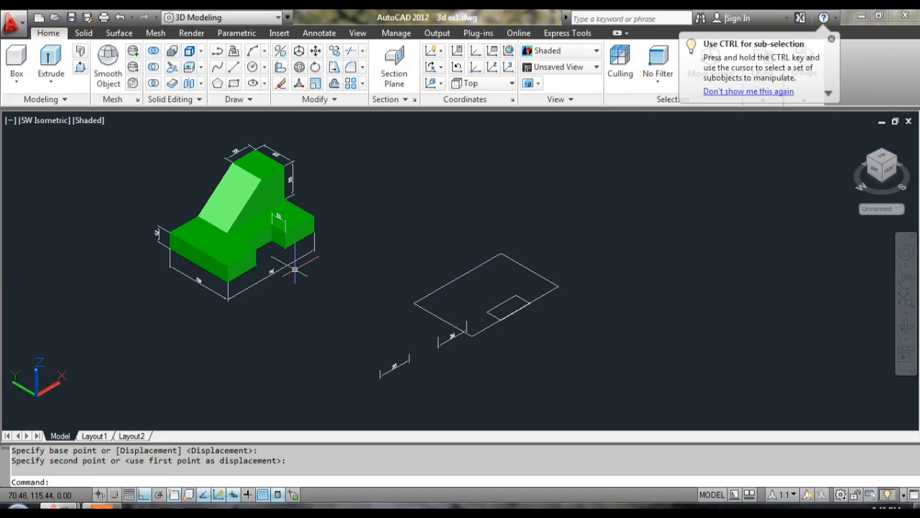
Undo the green solid's move and the change of view.
key(ctrl+z)
key(ctrl+z)
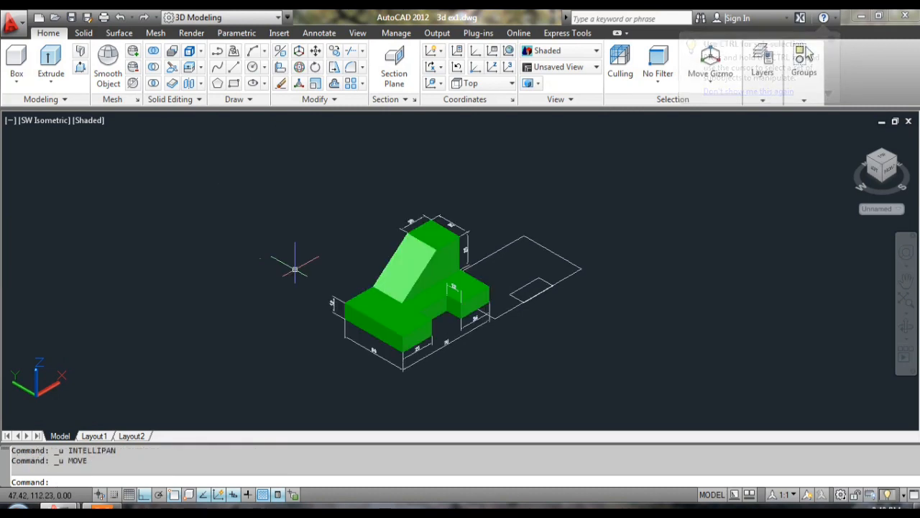
key(ctrl+z)
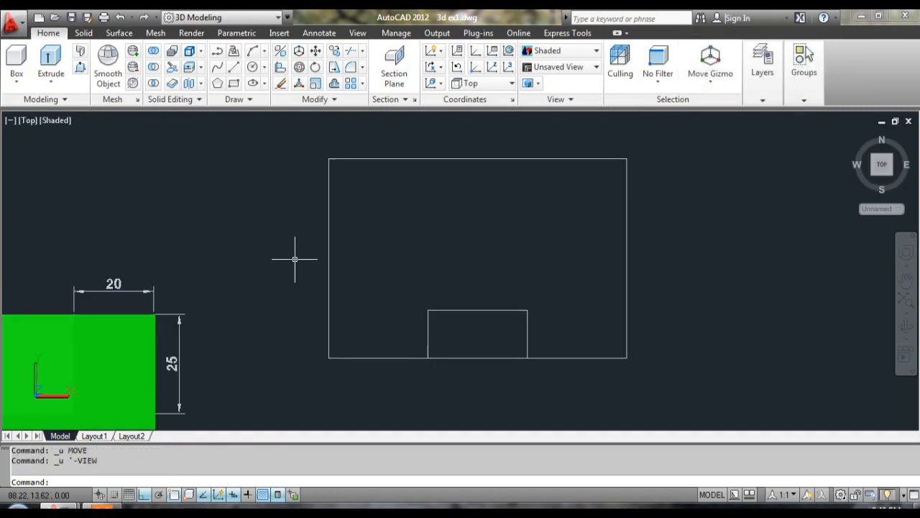
Set the viewport to the SW Isometric view.
click(30, 124)
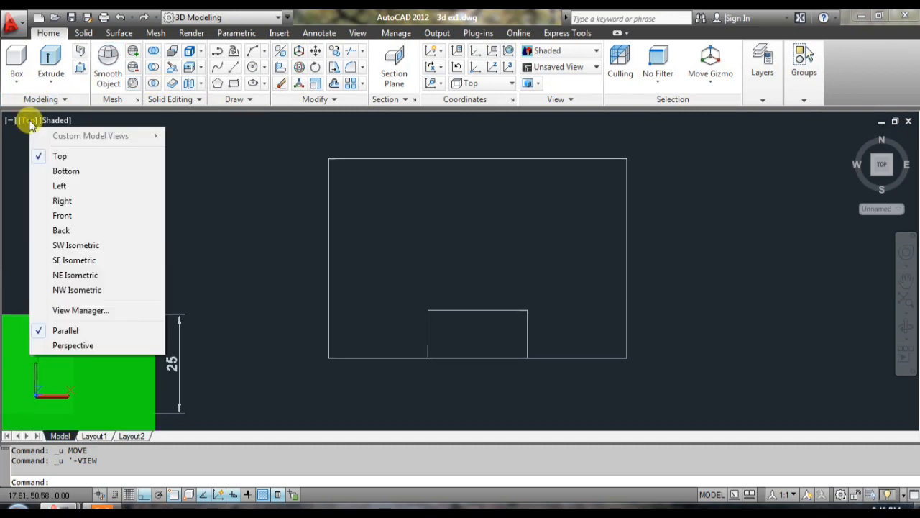
click(81, 248)
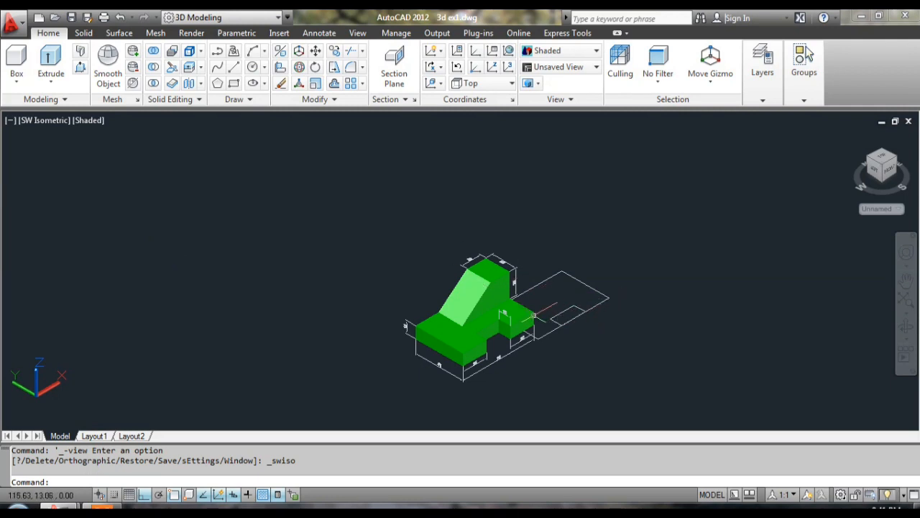
click(499, 311)
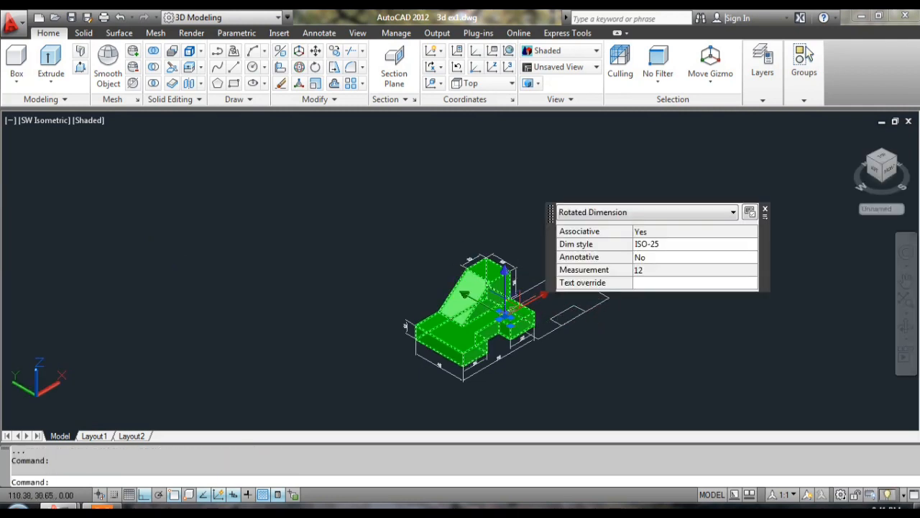
click(509, 317)
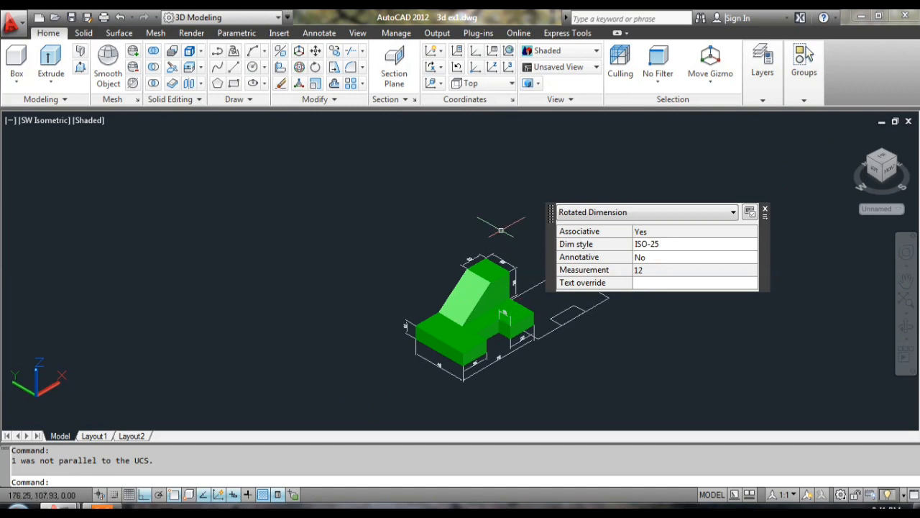
key(Escape)
middle_drag(537, 322, 386, 321)
click(444, 304)
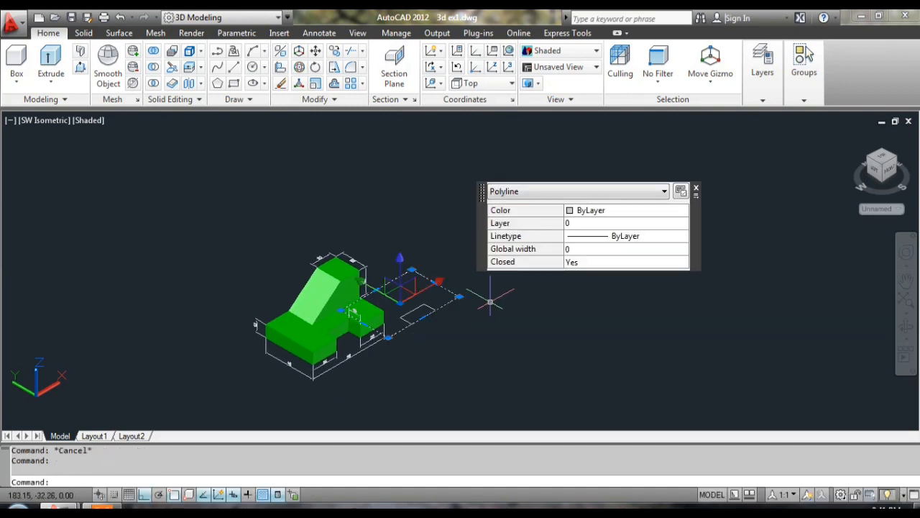
text(m)
key(Return)
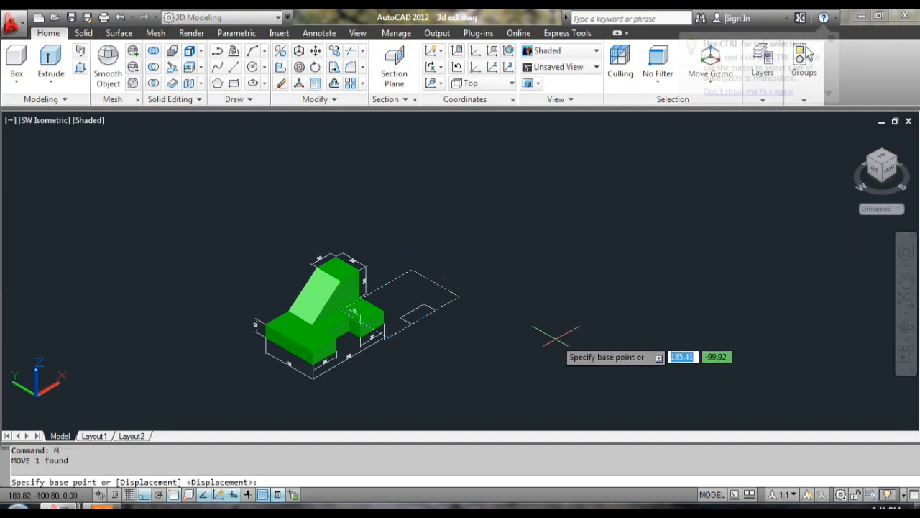
click(555, 338)
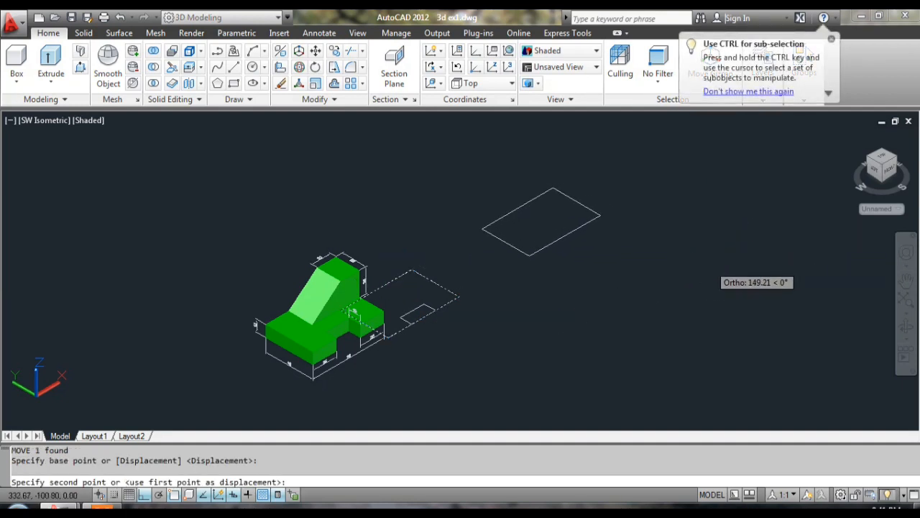
key(Escape)
Move the large rectangle and its notch rectangle together away from the green solid into clear space.
scroll(509, 291, up, 3)
scroll(507, 297, up, 2)
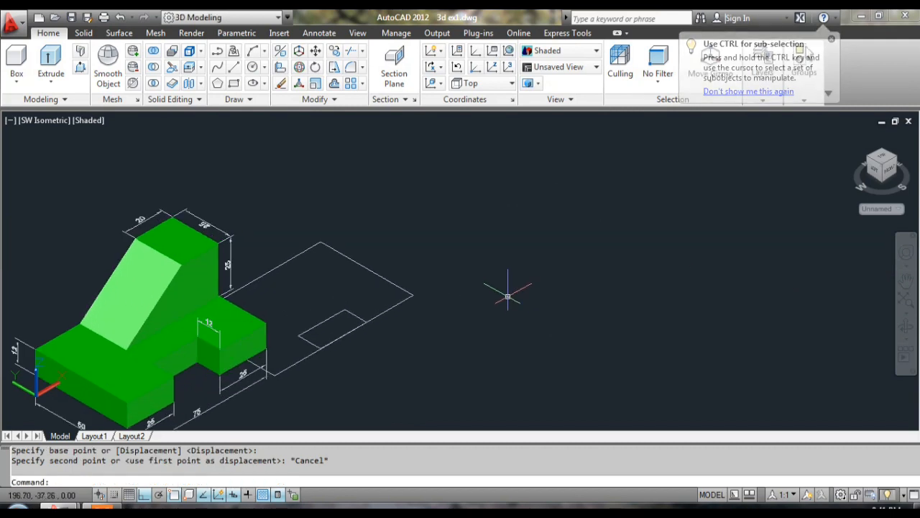
text(m)
key(Return)
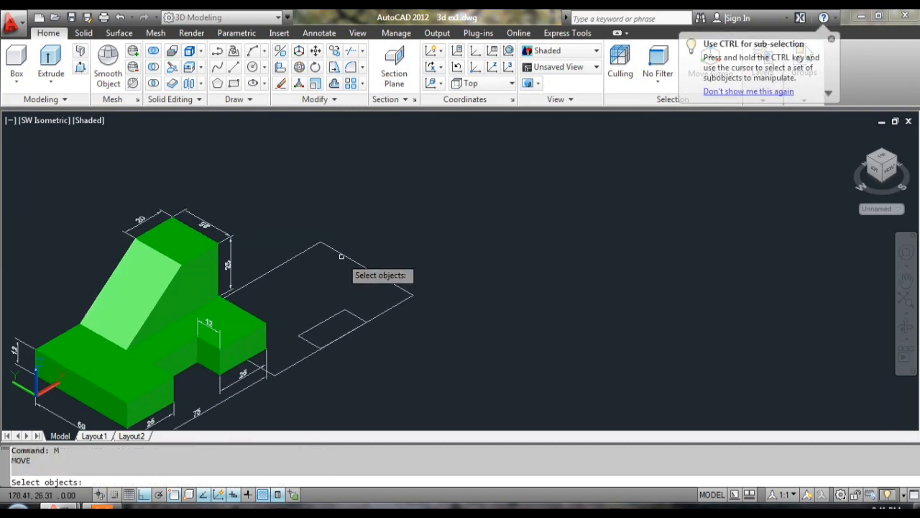
click(343, 256)
click(302, 324)
click(325, 320)
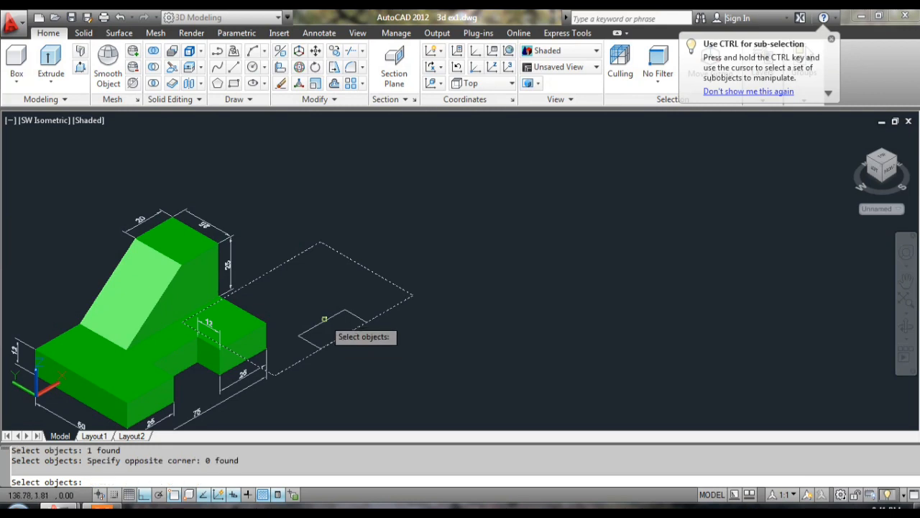
click(323, 321)
key(Return)
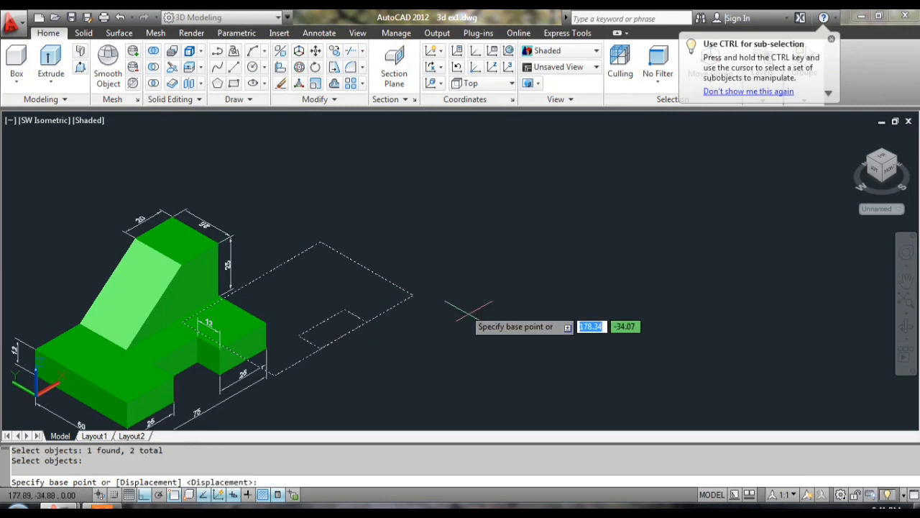
click(471, 352)
click(671, 251)
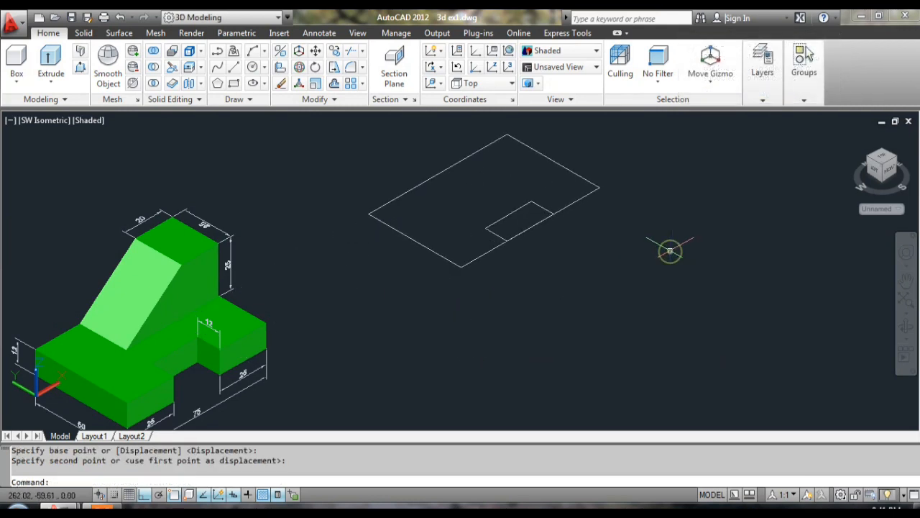
Use Presspull to raise the area of the large rectangle outside the notch by 12.
middle_drag(656, 254, 637, 293)
scroll(564, 271, up, 1)
middle_drag(545, 278, 531, 308)
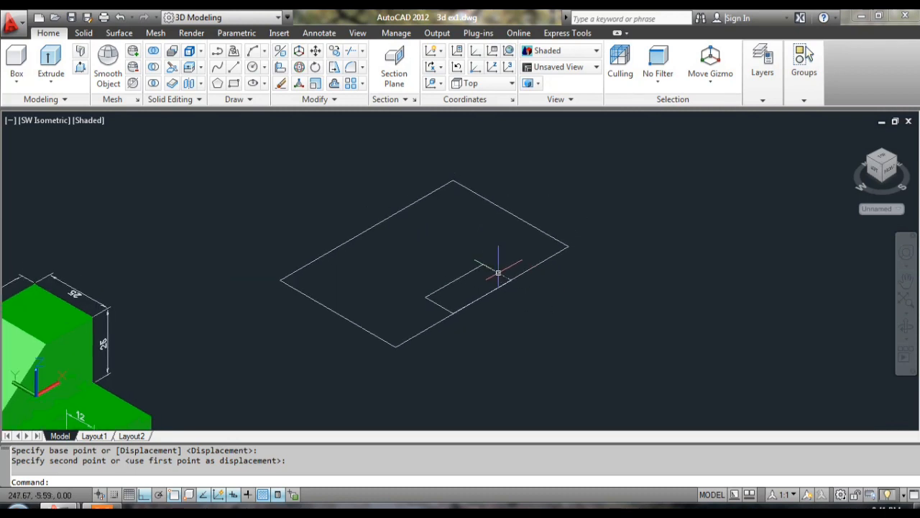
scroll(495, 269, up, 1)
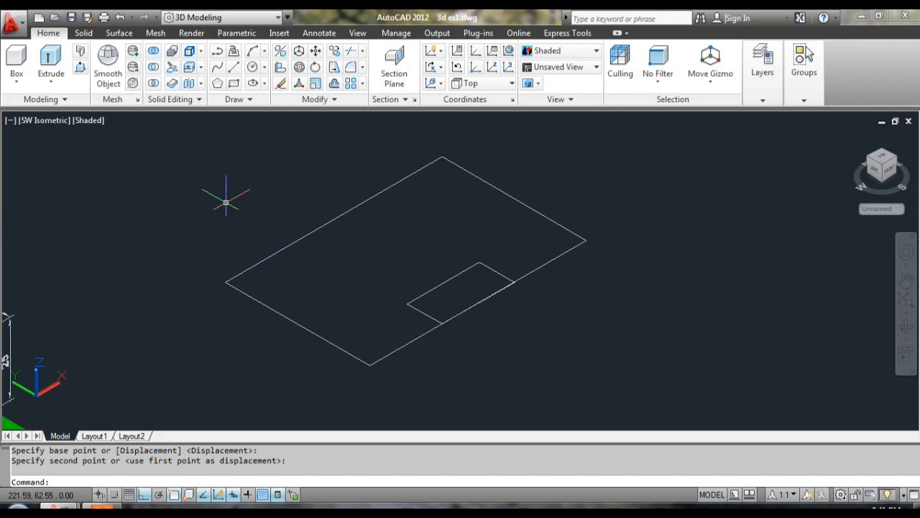
click(80, 72)
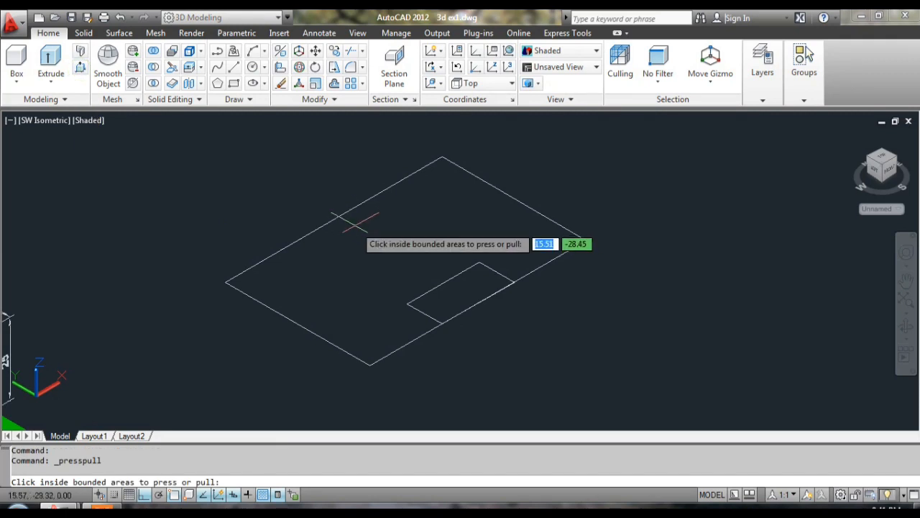
click(376, 249)
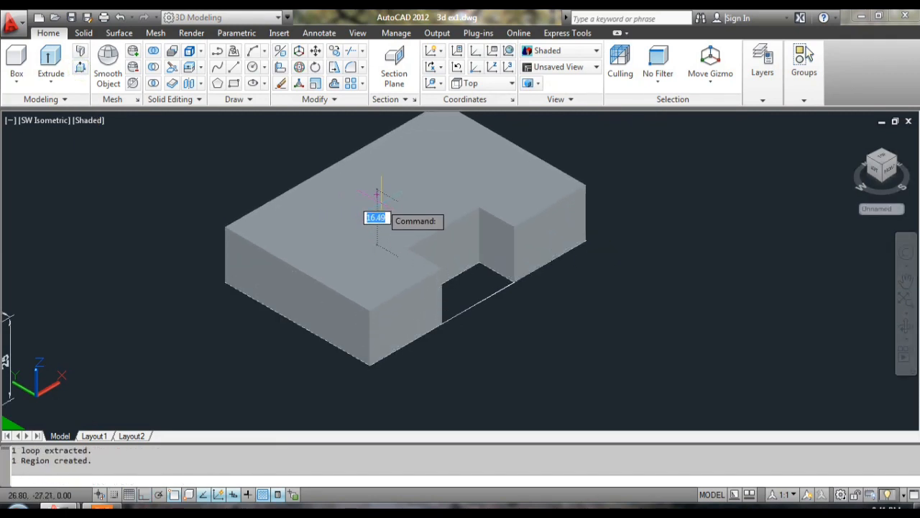
key(Return)
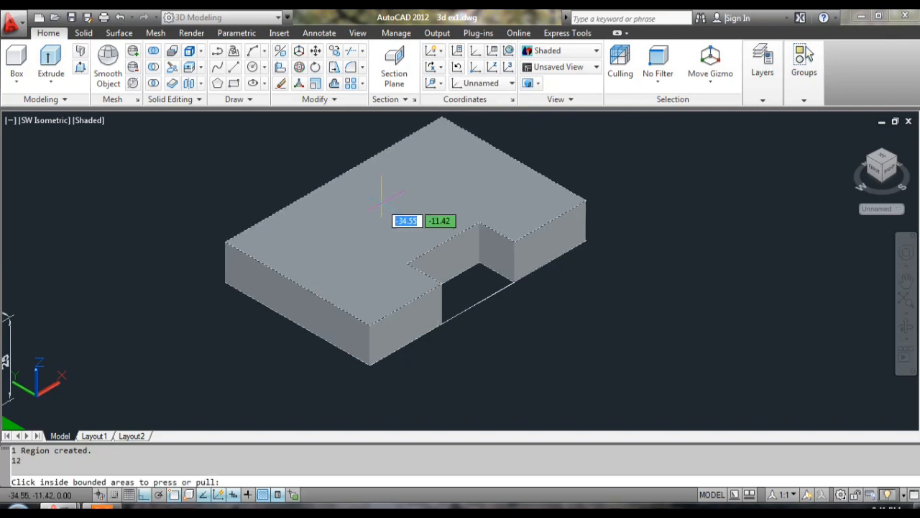
key(Return)
Erase the leftover large and notch rectangle polylines beneath the new base solid.
middle_drag(486, 270, 442, 297)
click(458, 328)
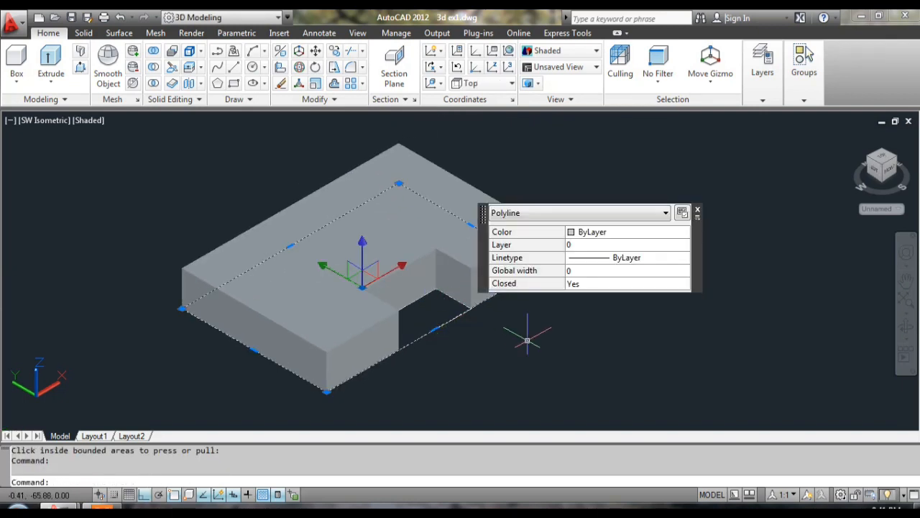
key(Delete)
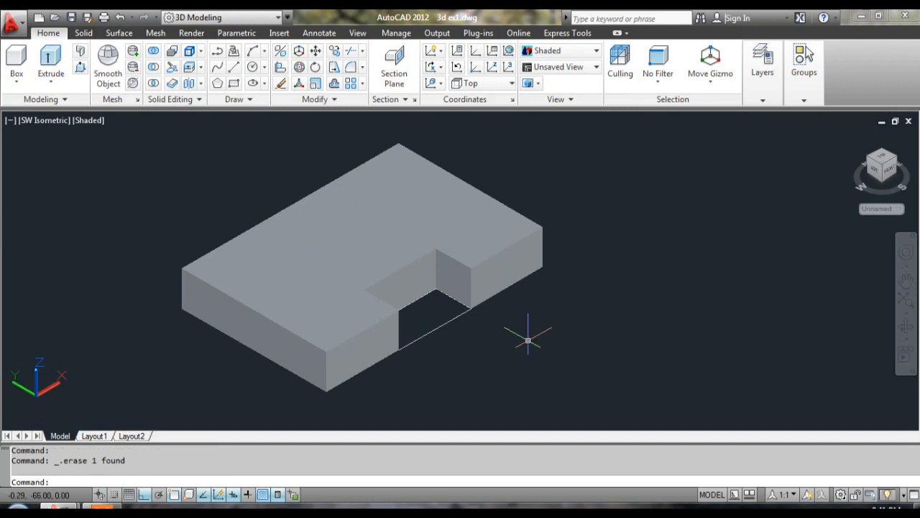
click(447, 324)
key(Delete)
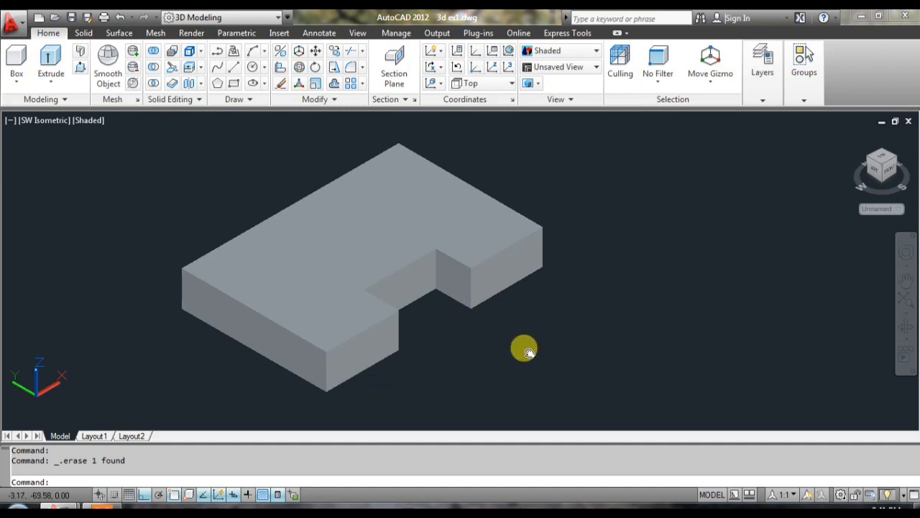
Check the green reference solid's upper wedge and set the UCS to Front.
middle_drag(525, 350, 497, 376)
scroll(499, 361, down, 2)
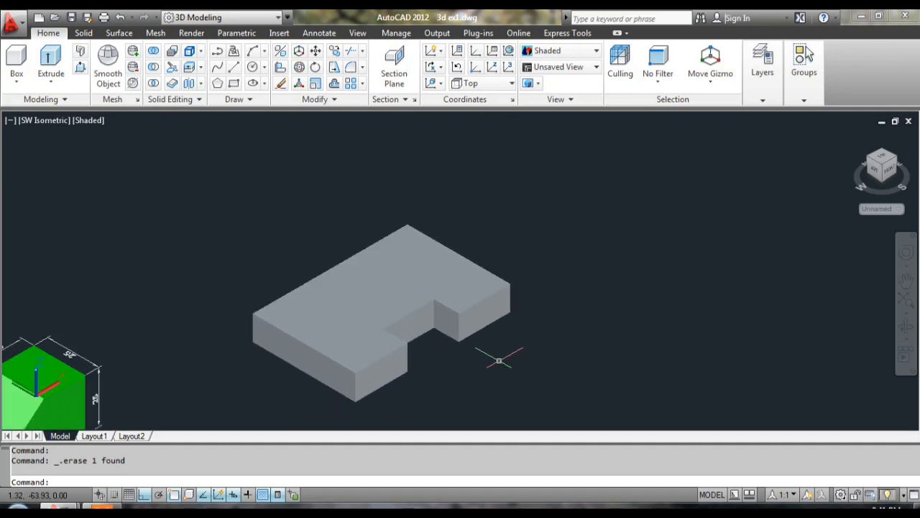
scroll(499, 360, down, 1)
middle_drag(357, 355, 379, 303)
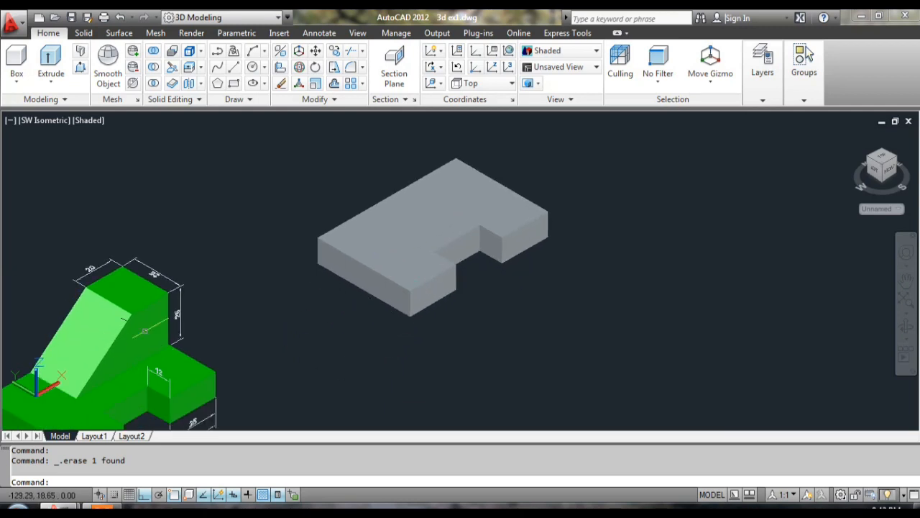
middle_drag(456, 287, 337, 357)
scroll(367, 311, up, 4)
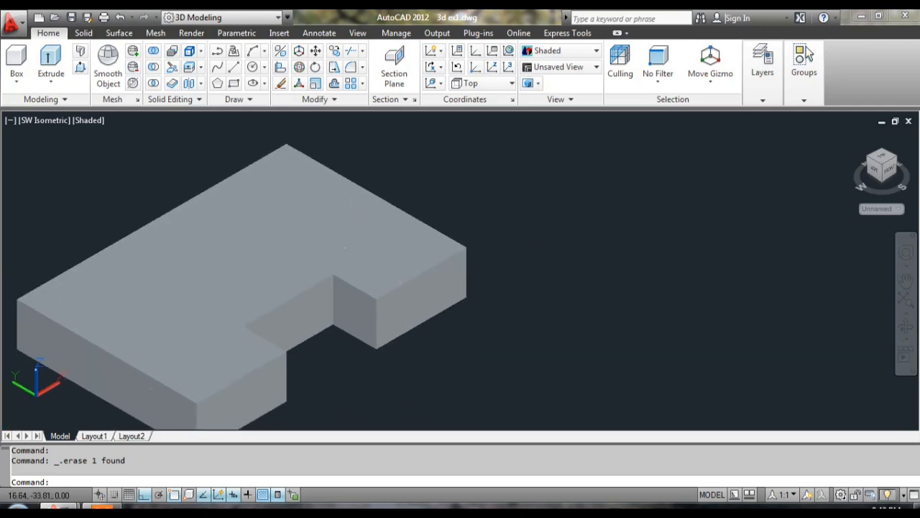
click(509, 83)
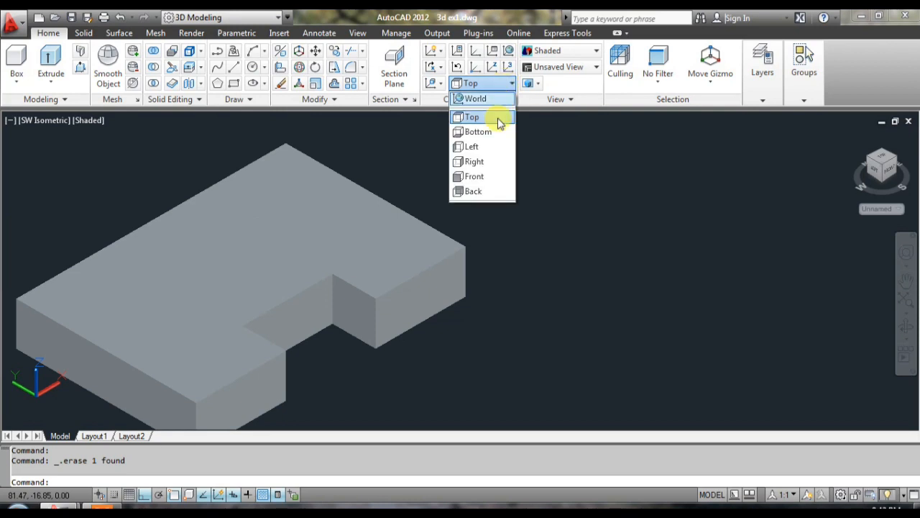
click(490, 180)
click(489, 174)
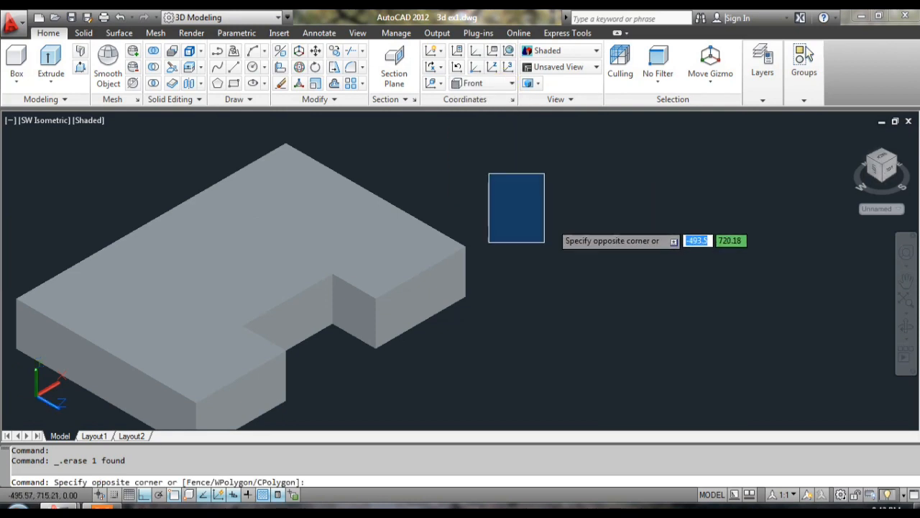
click(548, 303)
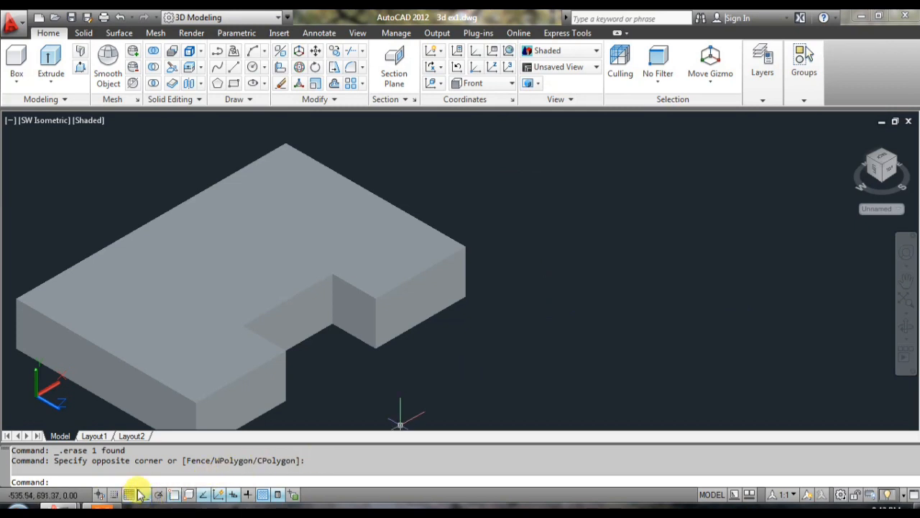
Draw a closed polyline profile beside the base: 50 along X, 25 up, 20 back, and a sloped edge to the start point.
scroll(577, 285, down, 3)
middle_drag(577, 286, 559, 278)
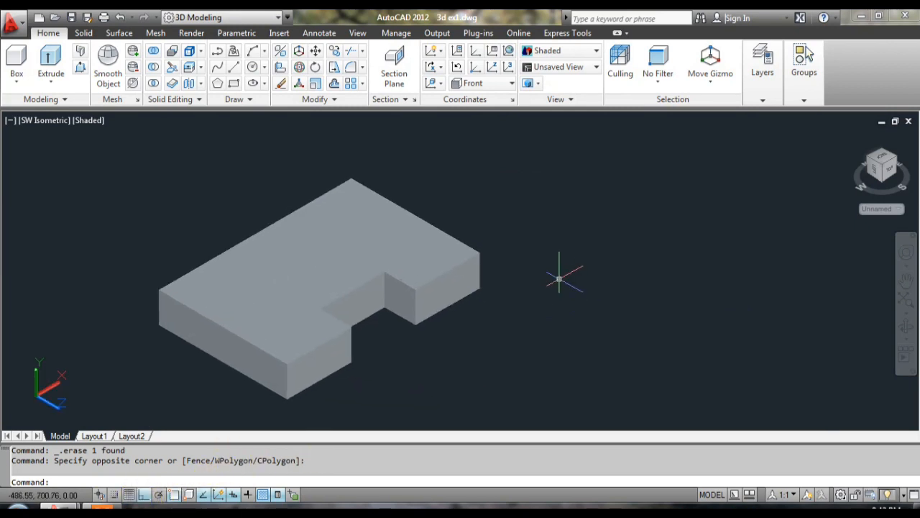
scroll(560, 278, up, 2)
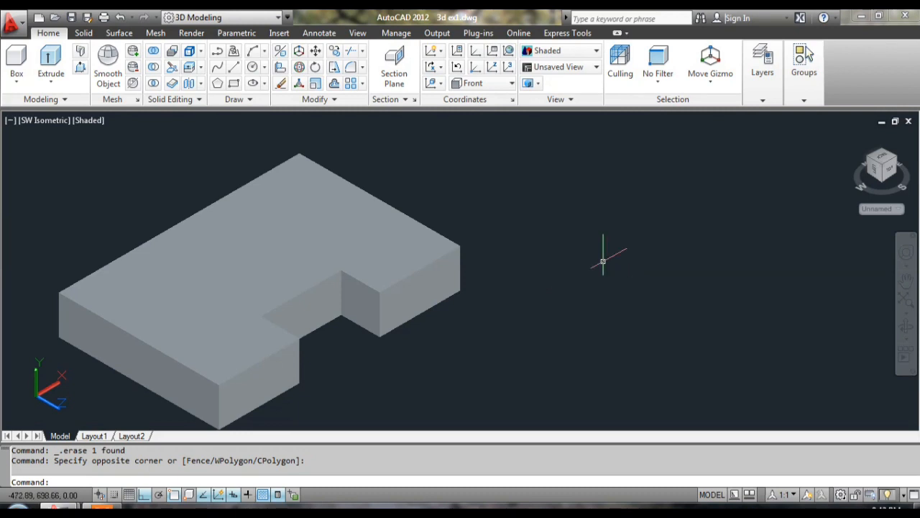
text(pl)
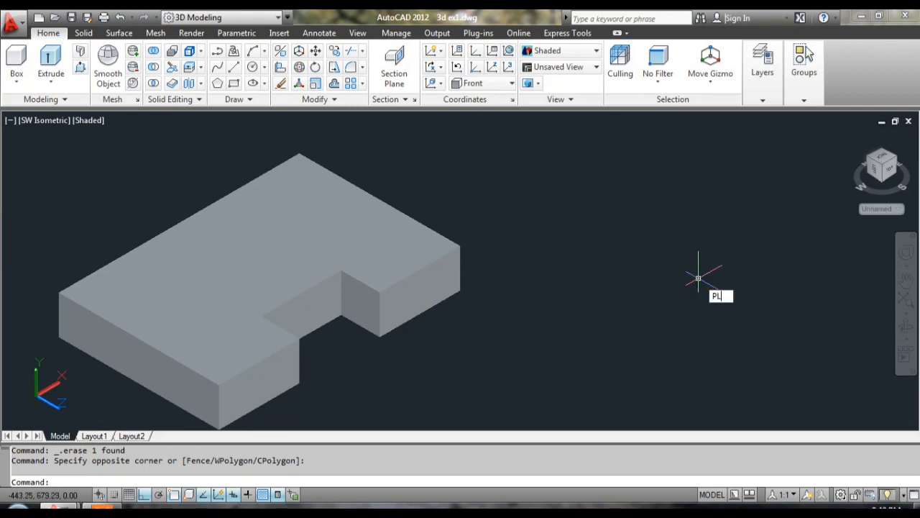
key(Return)
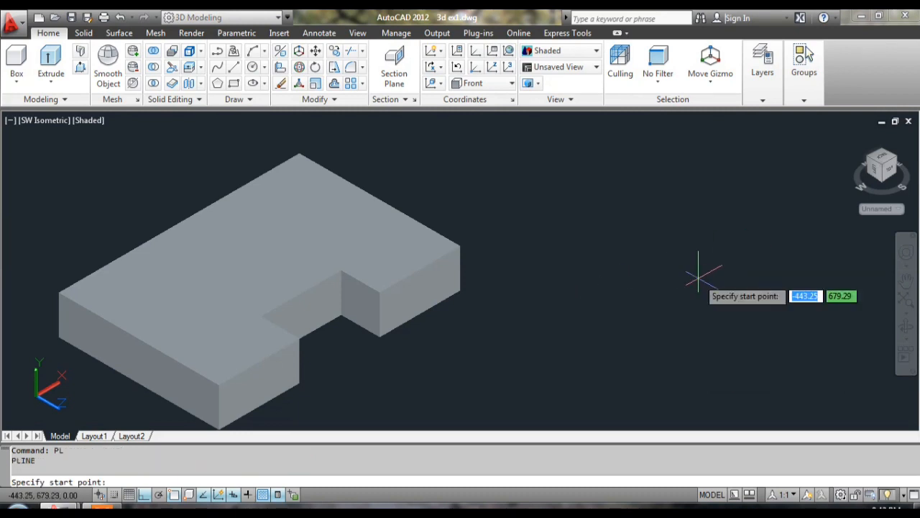
click(597, 272)
text(50)
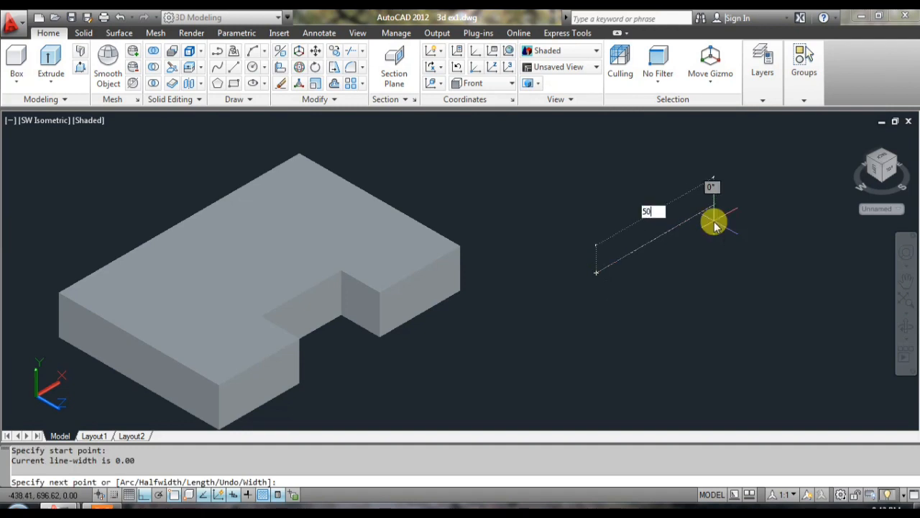
key(Return)
middle_drag(712, 234, 715, 314)
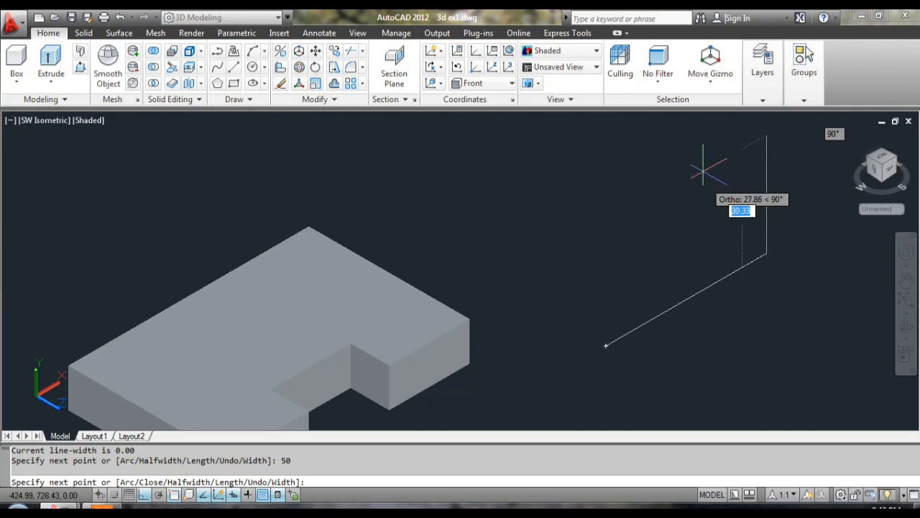
text(25)
key(Return)
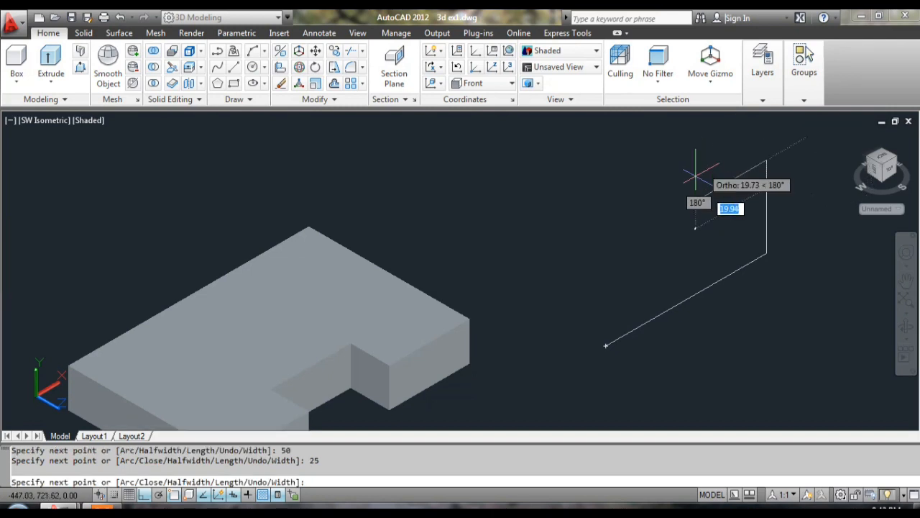
text(20)
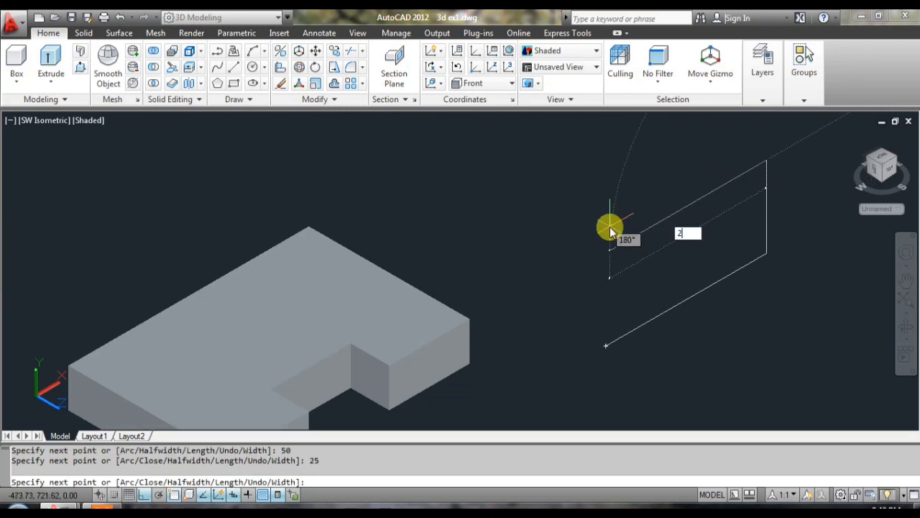
key(Return)
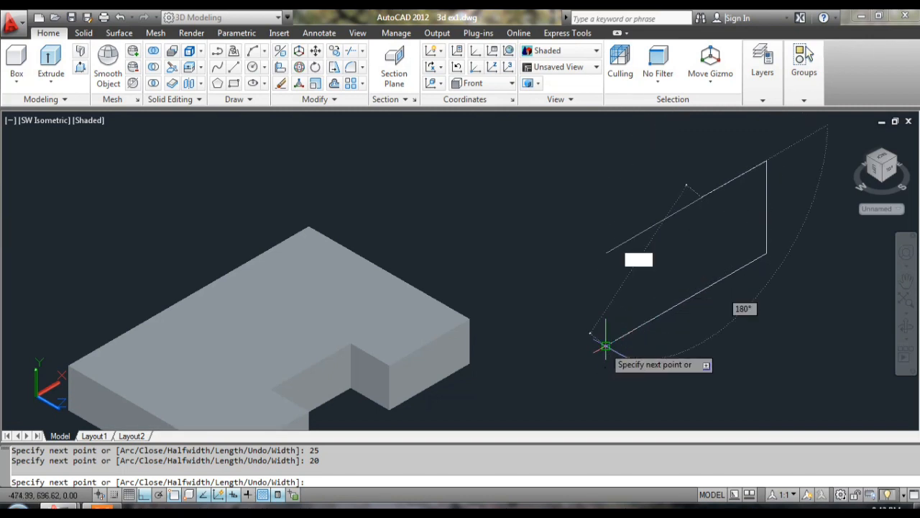
right_click(606, 346)
click(638, 124)
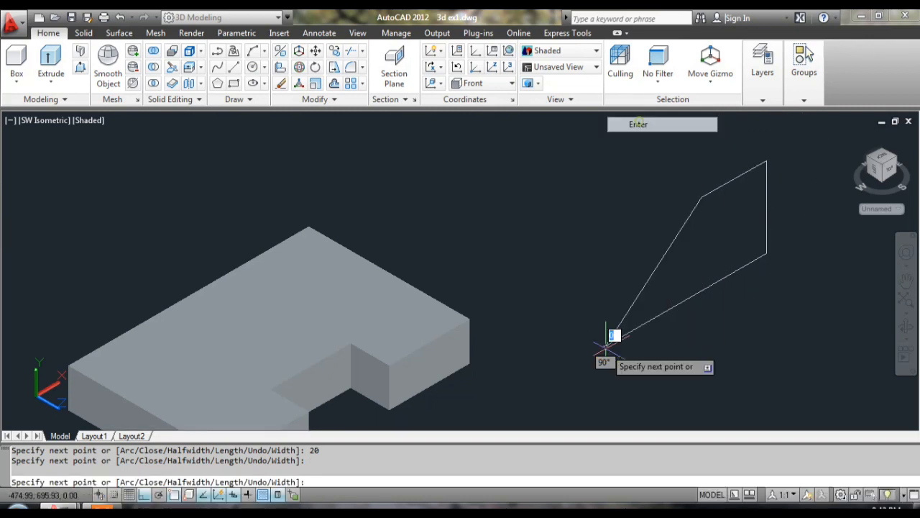
Move the wedge profile by the lower corner of its vertical edge onto the base's rear top corner.
shift+middle_drag(626, 273, 604, 242)
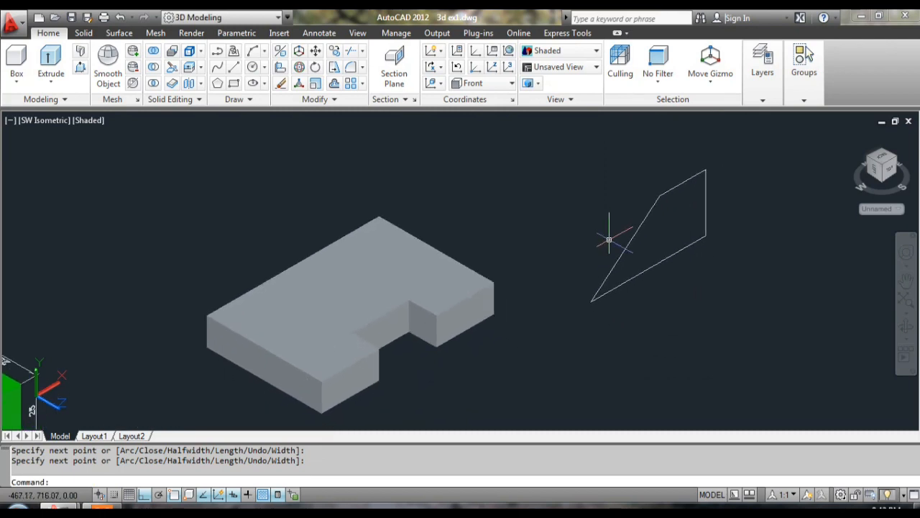
text(m)
key(Return)
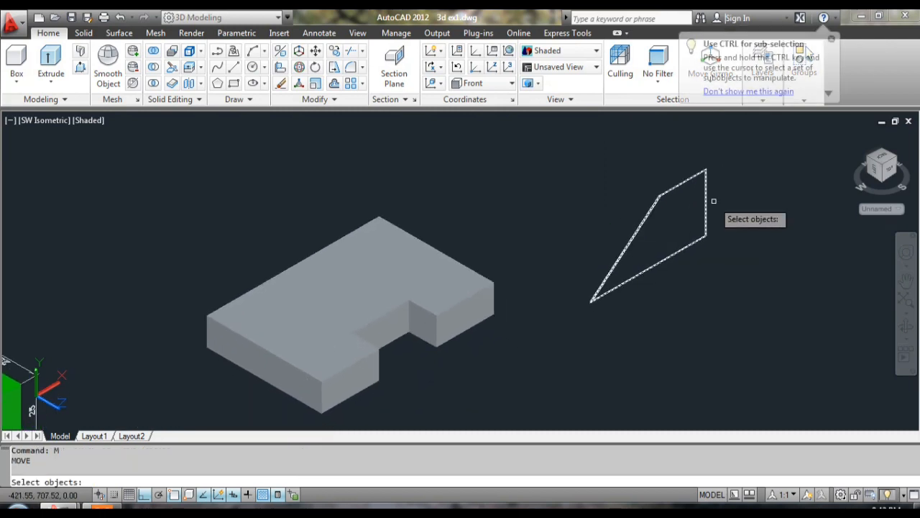
click(708, 202)
key(Return)
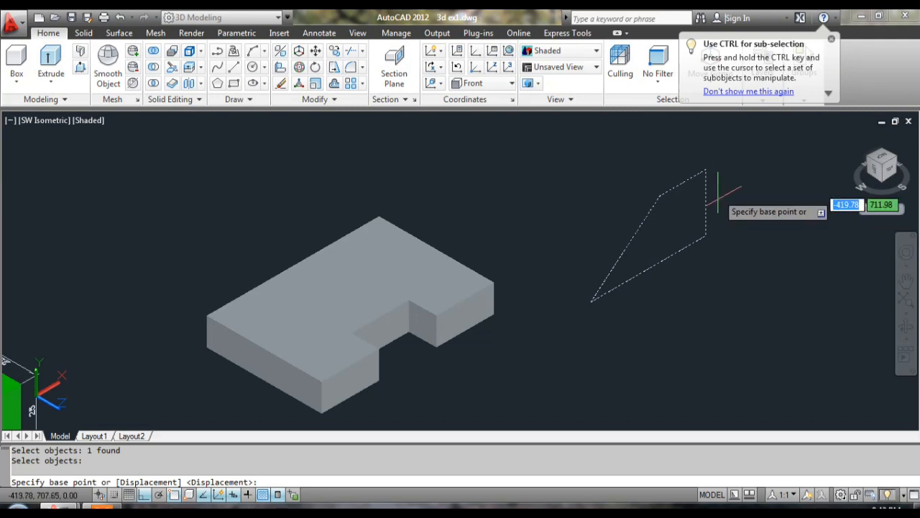
click(706, 235)
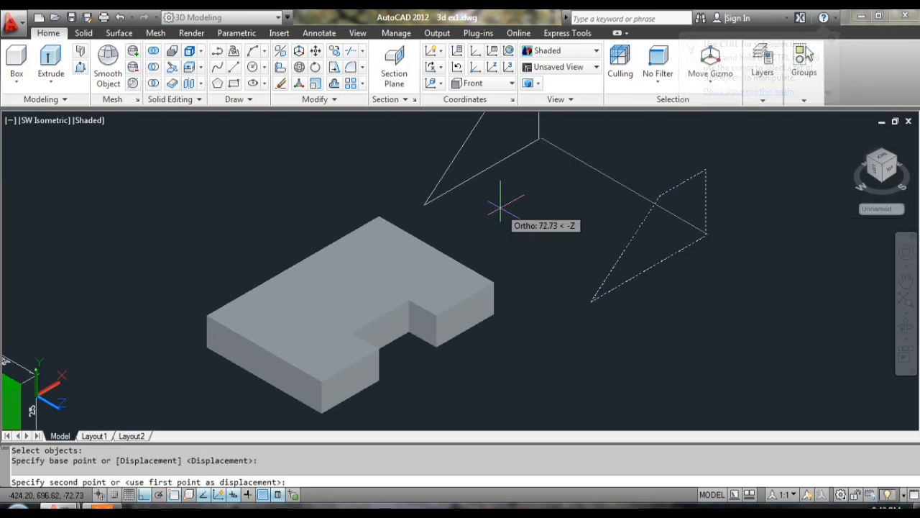
scroll(501, 208, up, 2)
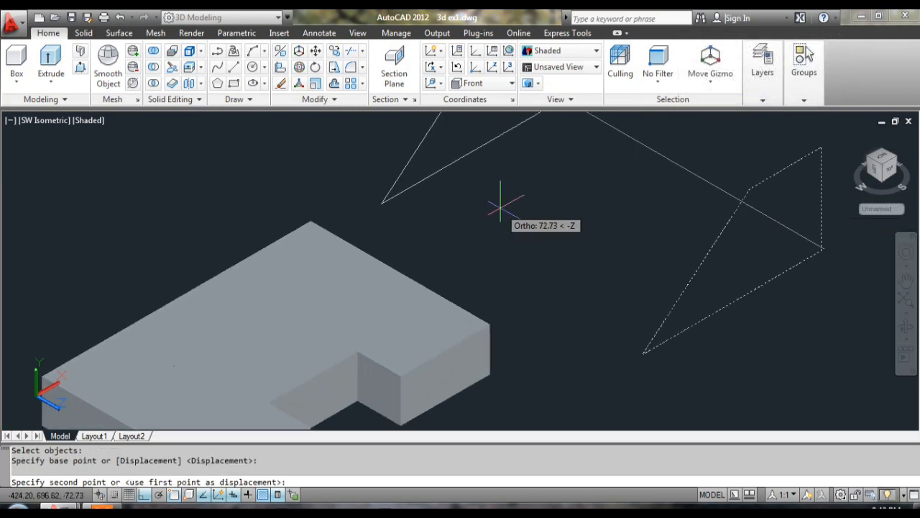
click(311, 221)
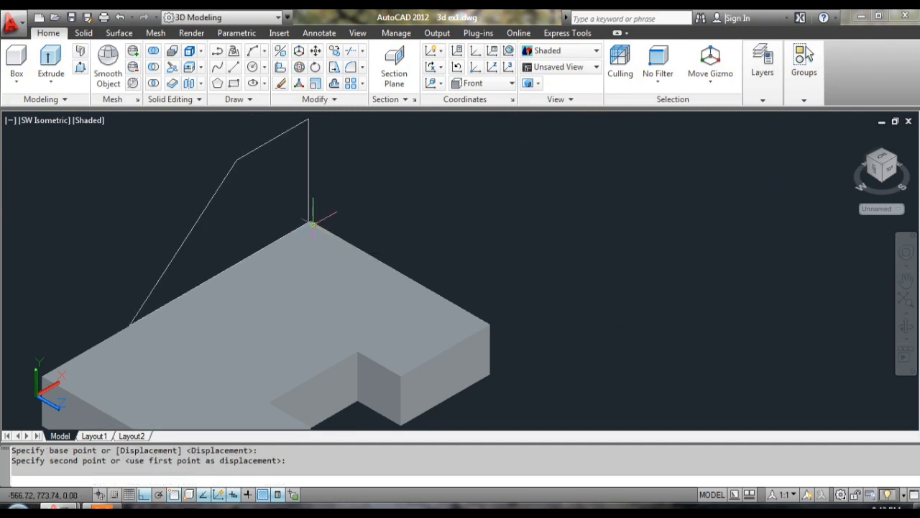
Check the wedge profile's corner against the base's rear top corner and undo the last move.
scroll(543, 227, down, 1)
scroll(389, 218, up, 5)
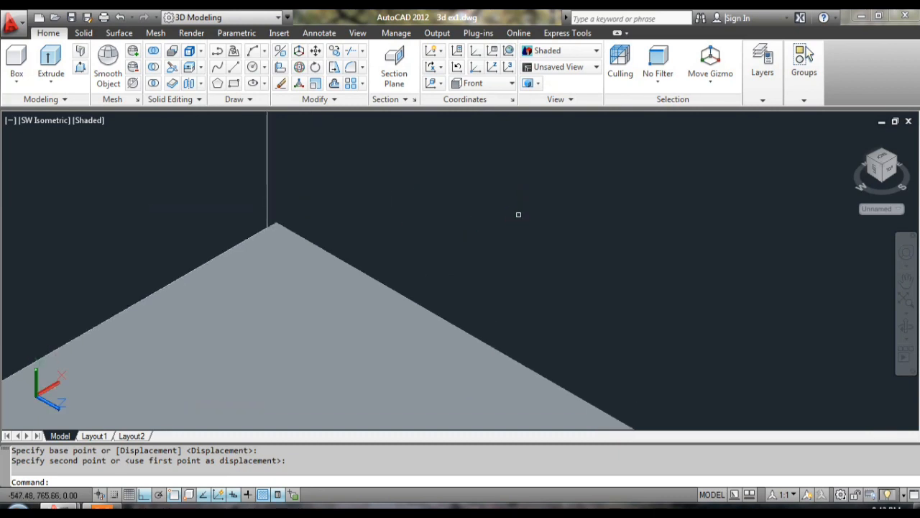
key(ctrl+z)
key(ctrl+z)
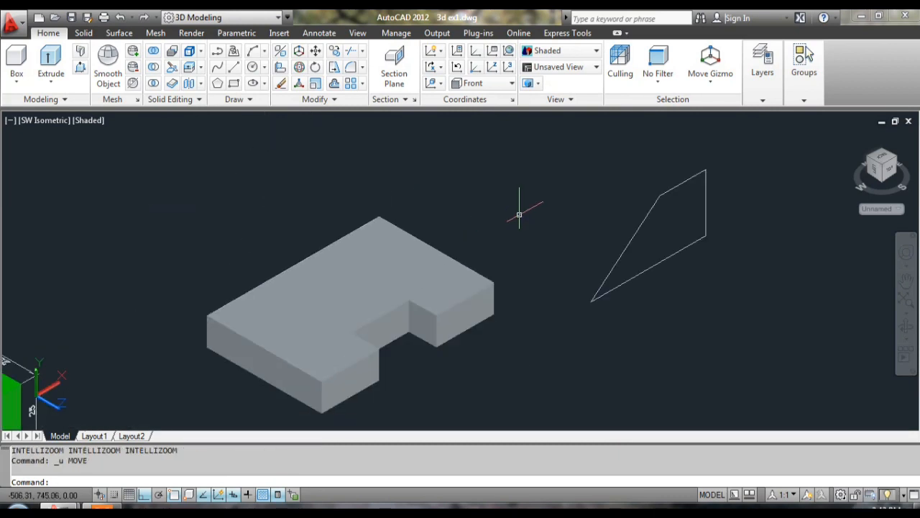
Move the wedge profile again, snapping the lower end of its vertical edge exactly onto the base's rear top corner.
scroll(706, 277, up, 3)
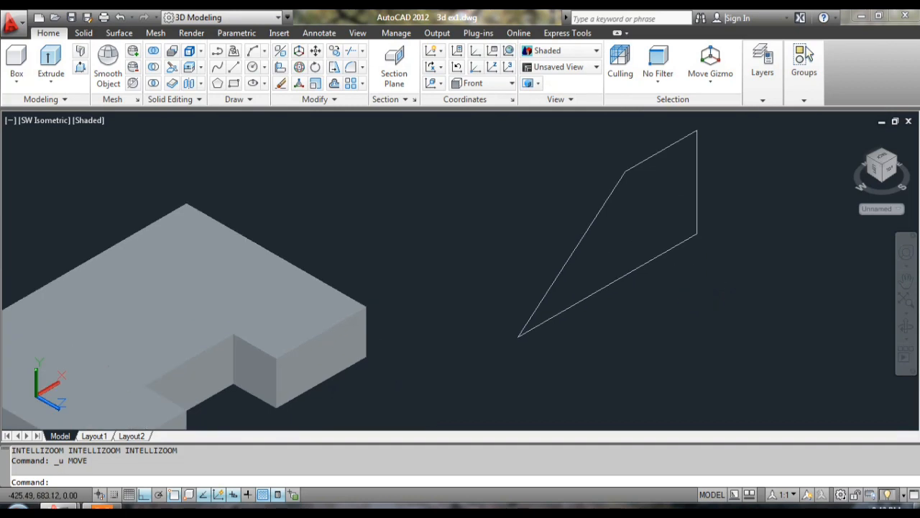
text(m)
key(Return)
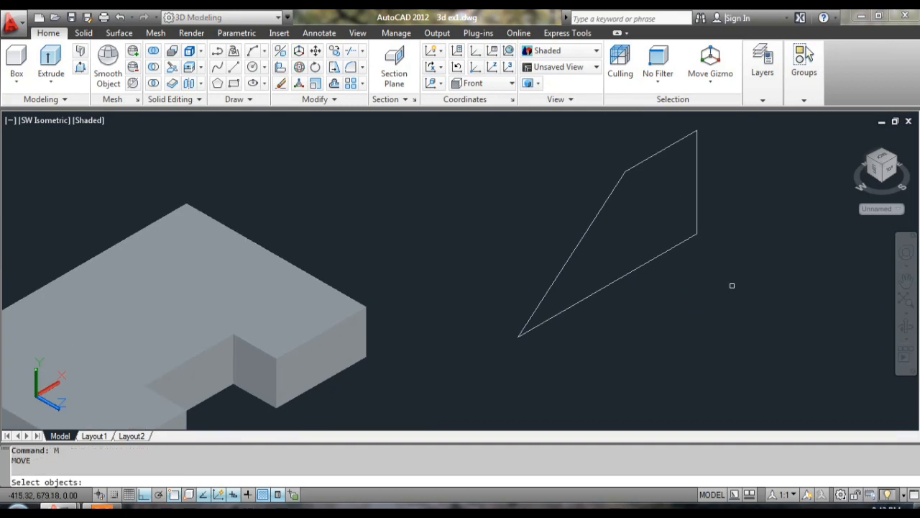
scroll(731, 282, down, 2)
click(790, 327)
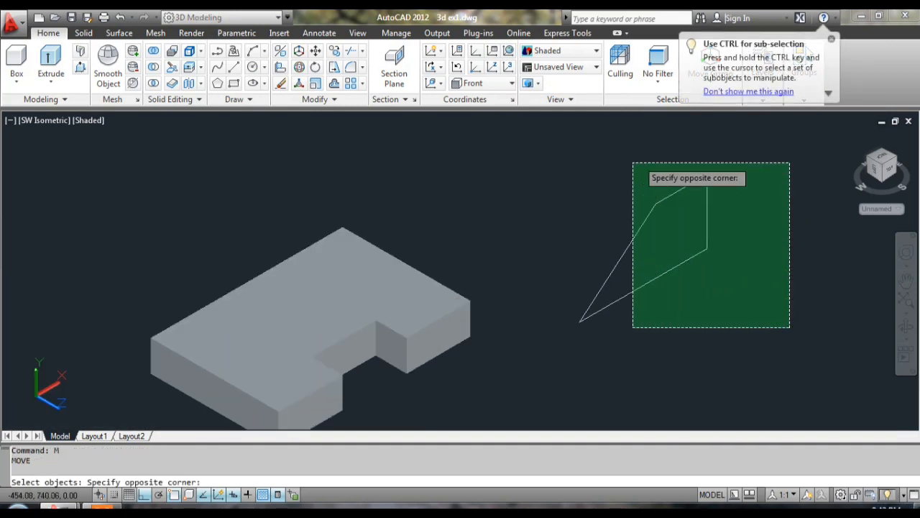
click(552, 171)
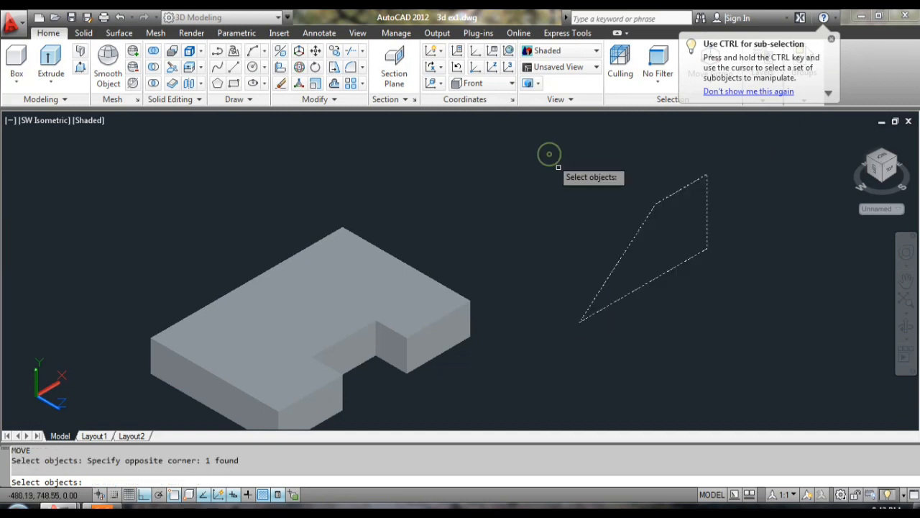
scroll(768, 259, up, 7)
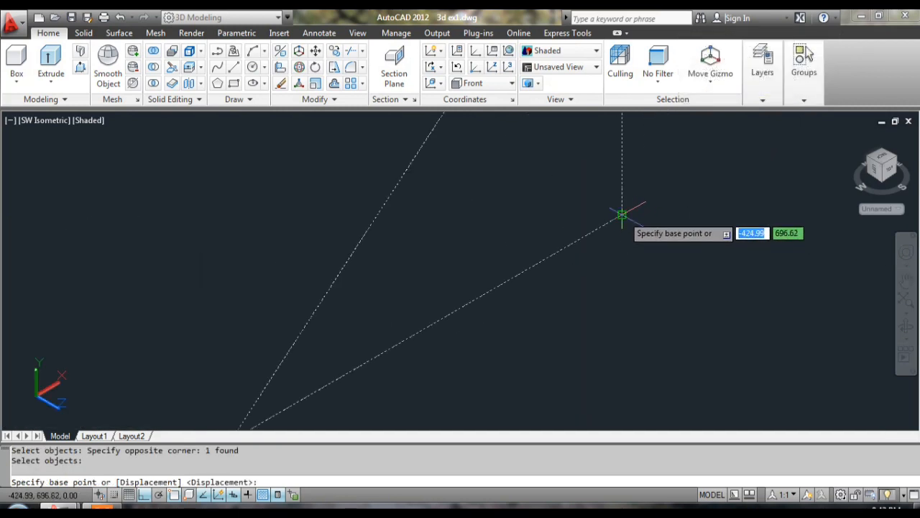
click(622, 214)
scroll(623, 216, down, 7)
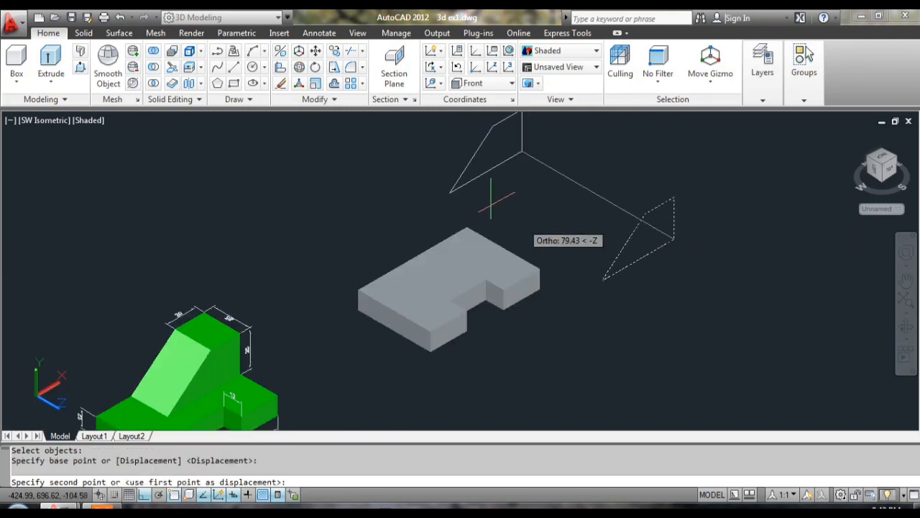
scroll(491, 198, up, 8)
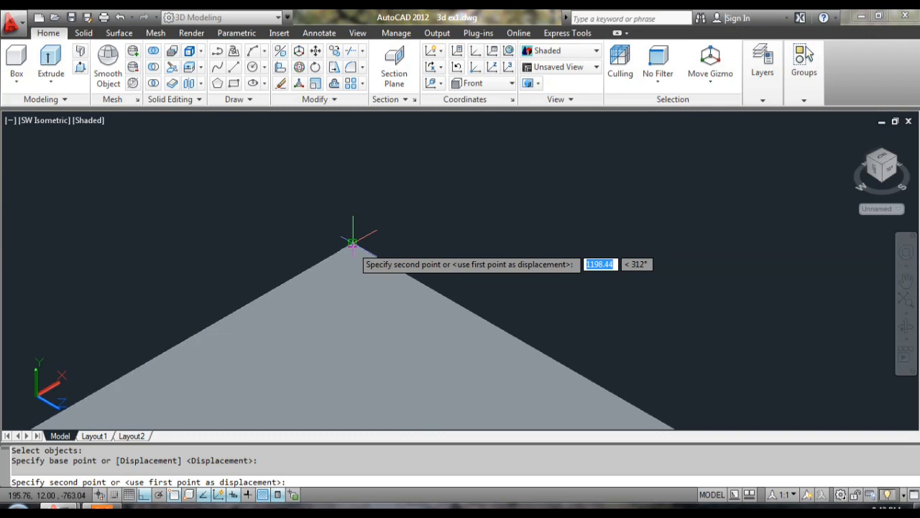
click(352, 245)
scroll(568, 248, down, 6)
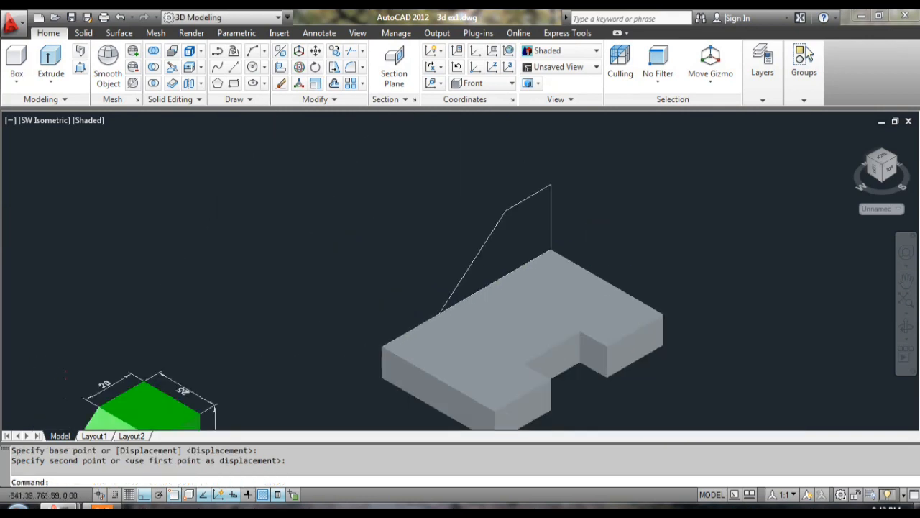
Try to extrude the wedge profile across the base by a height of 12.
scroll(607, 238, up, 1)
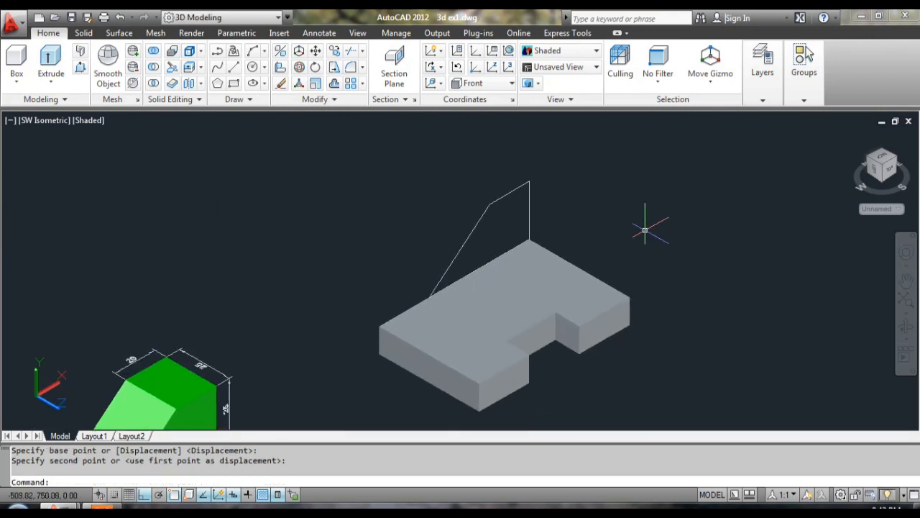
text(EXT)
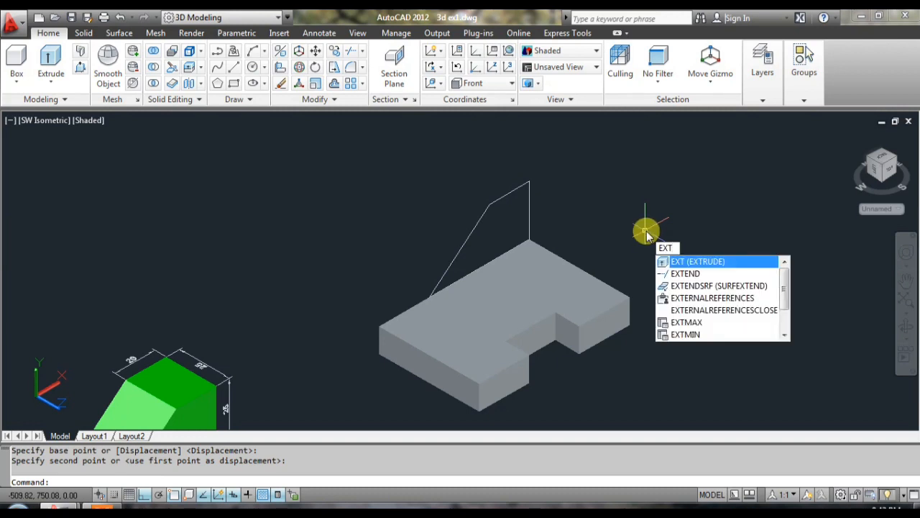
key(Return)
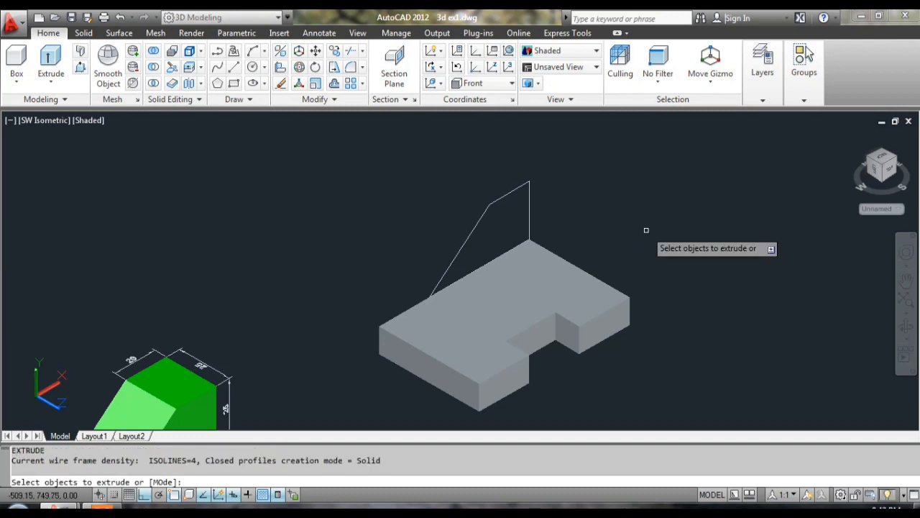
click(532, 216)
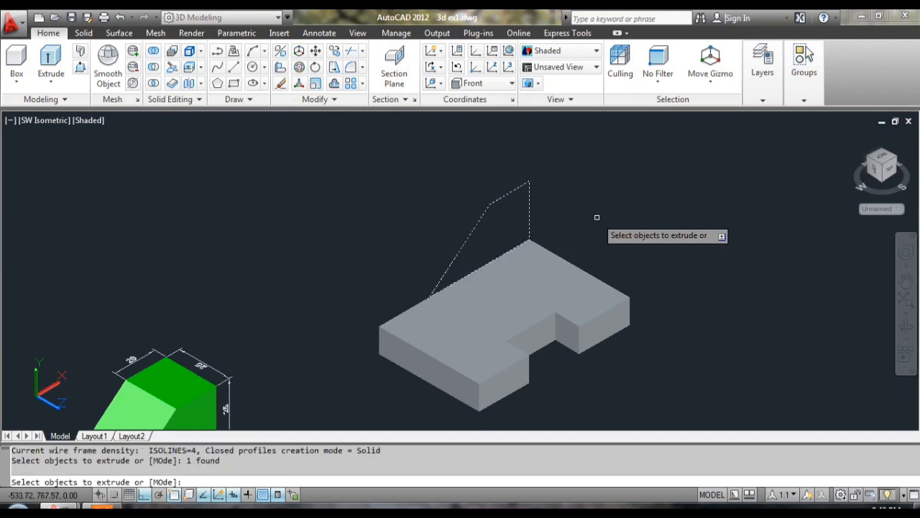
key(Return)
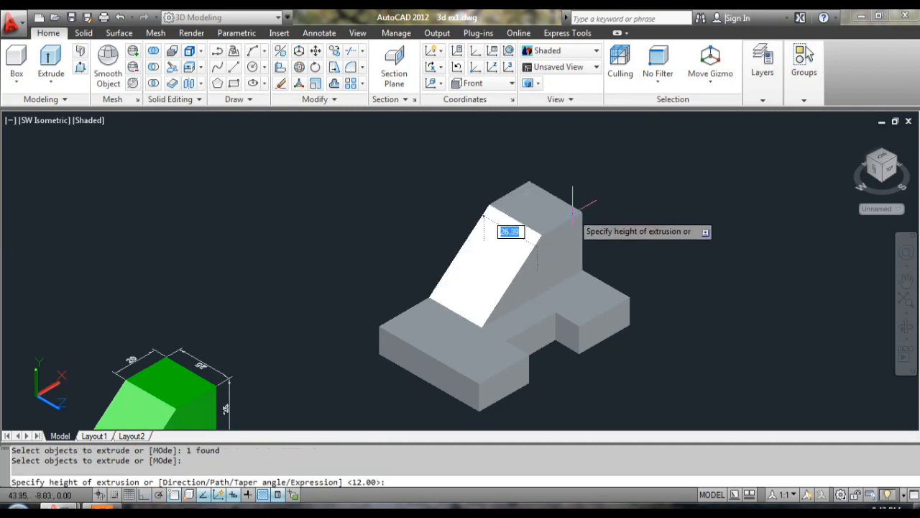
key(Return)
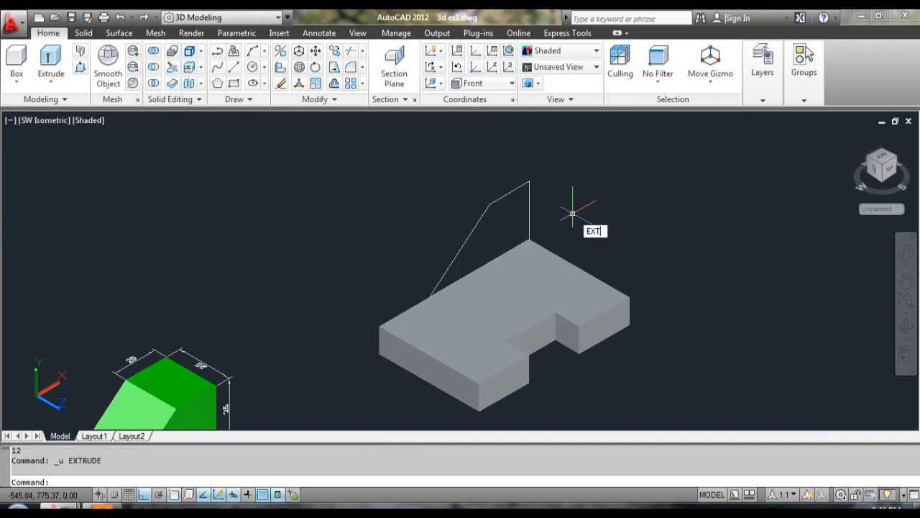
Extrude the wedge profile by 25 across the top of the base toward the notched side.
text(EXT)
key(Return)
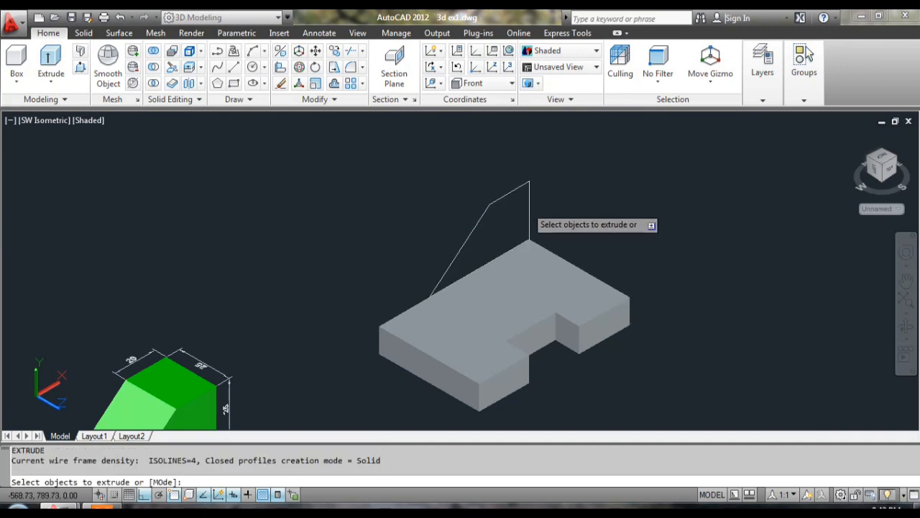
click(531, 206)
key(Return)
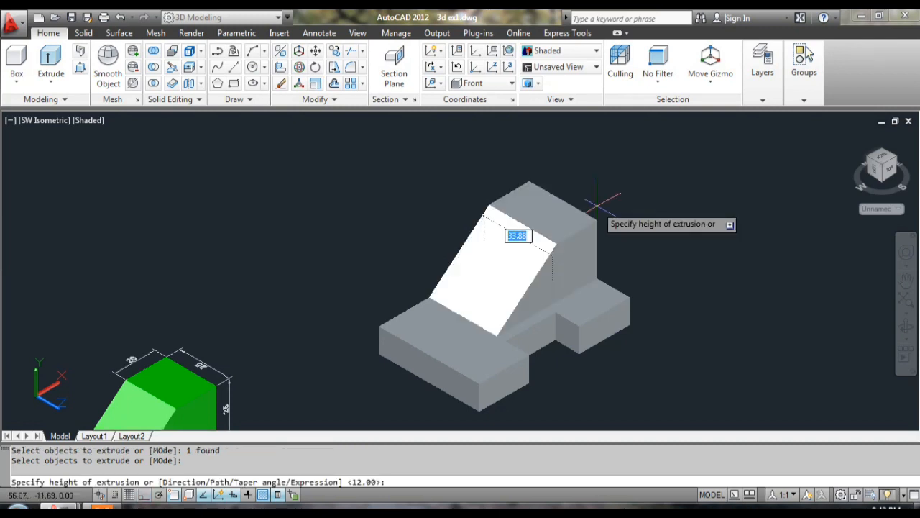
key(Return)
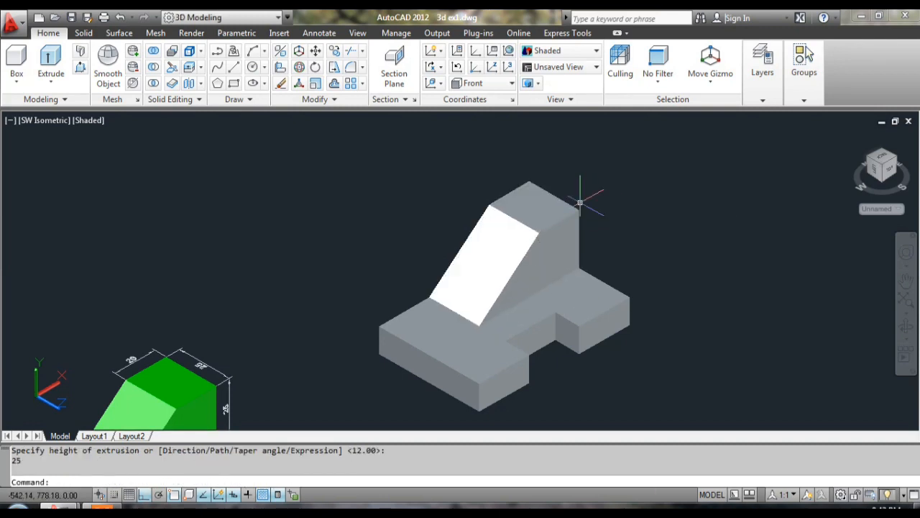
mouse_move(675, 506)
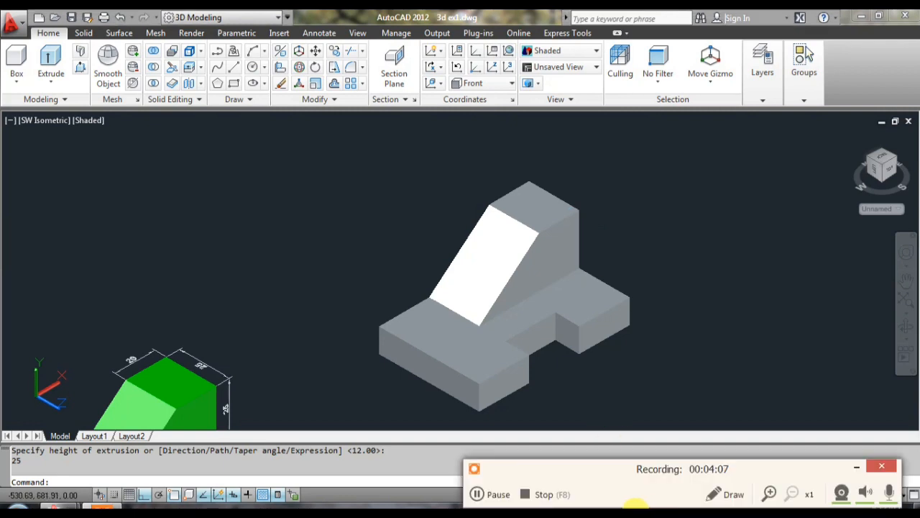
click(480, 494)
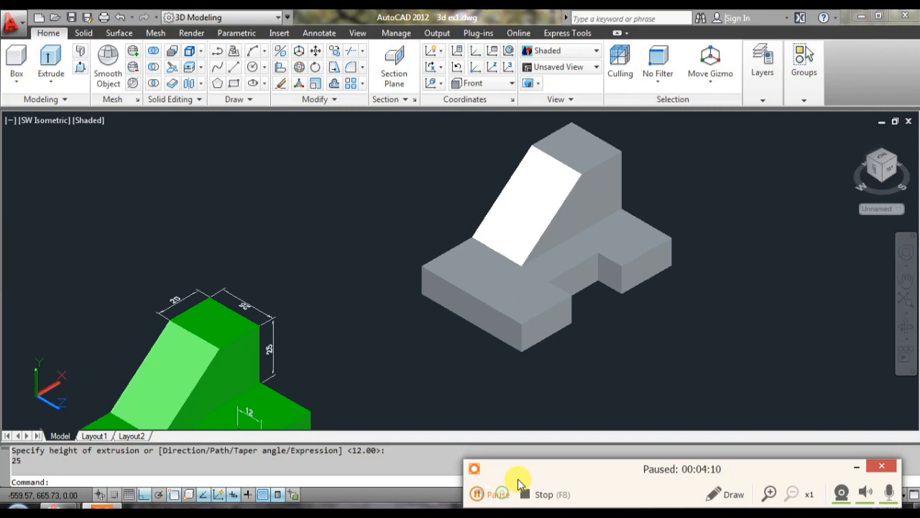
click(674, 334)
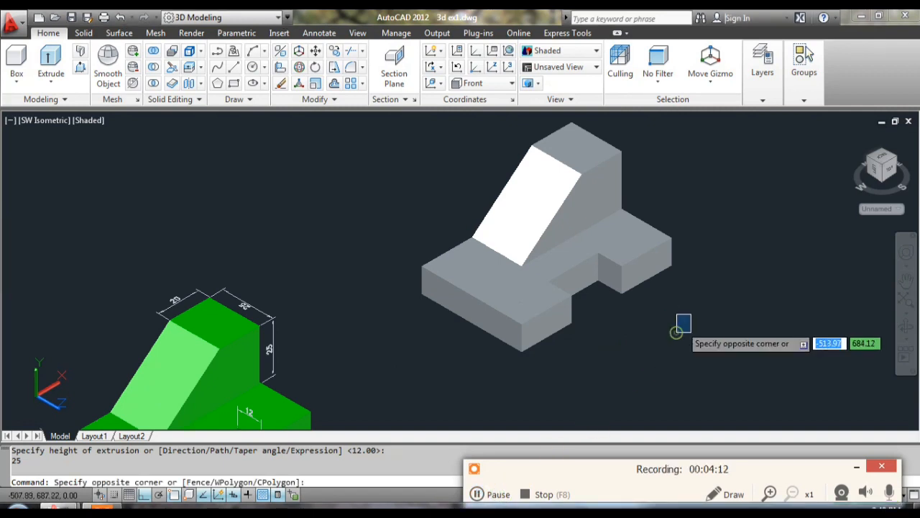
click(708, 289)
middle_drag(708, 289, 689, 338)
scroll(689, 336, up, 1)
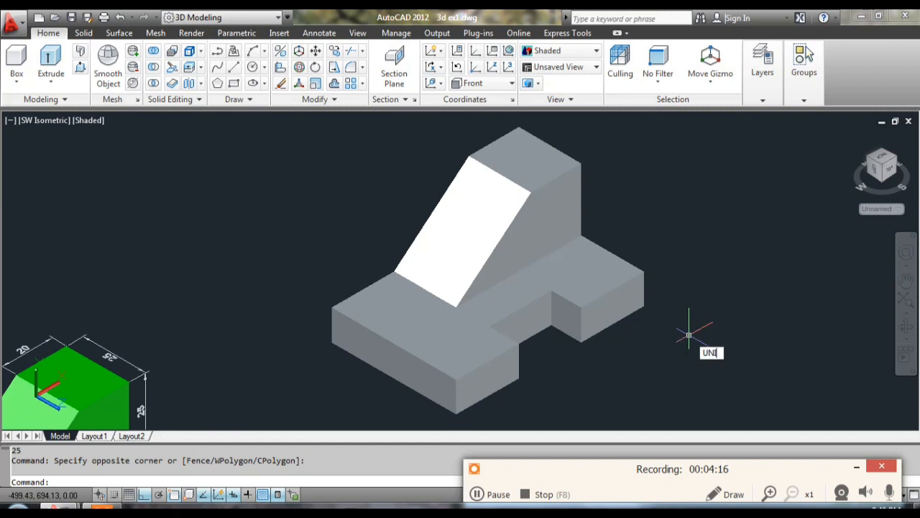
key(Return)
scroll(687, 357, down, 1)
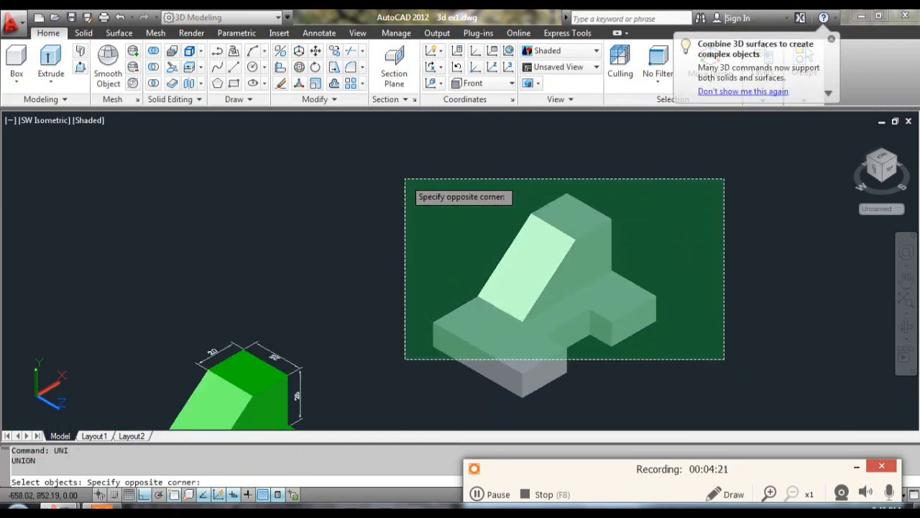
click(405, 179)
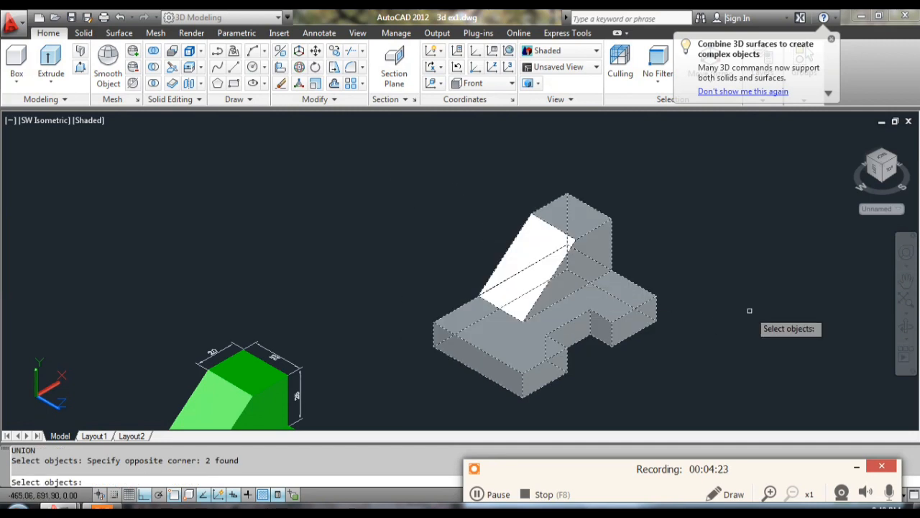
key(Escape)
scroll(711, 288, down, 2)
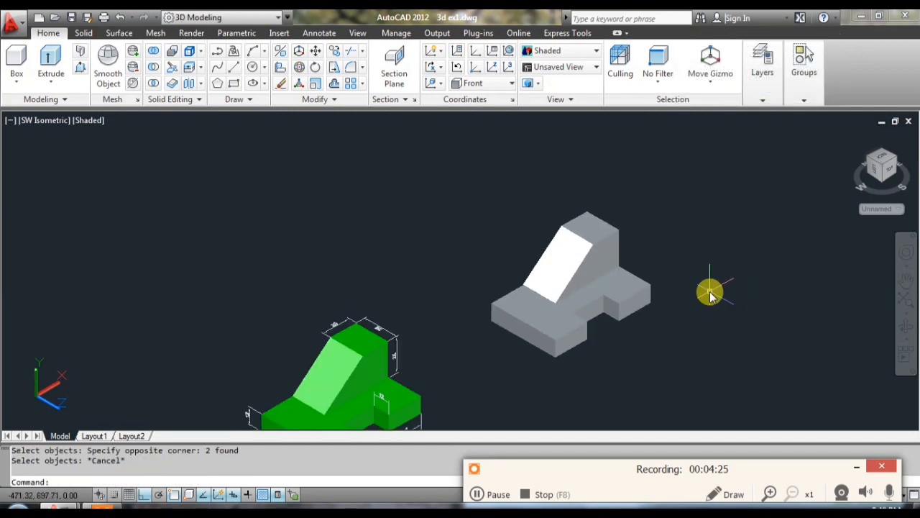
Union the notched base and the extruded wedge into one solid.
text(UNI)
key(Return)
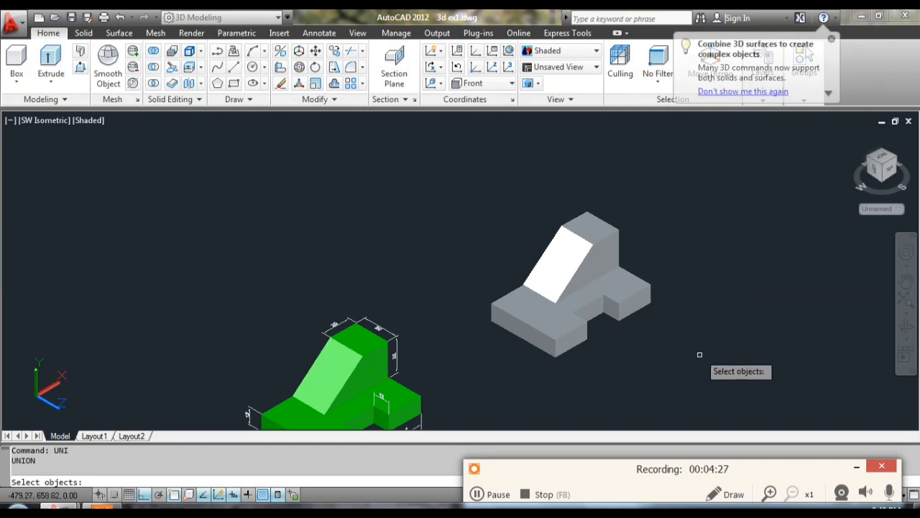
click(698, 353)
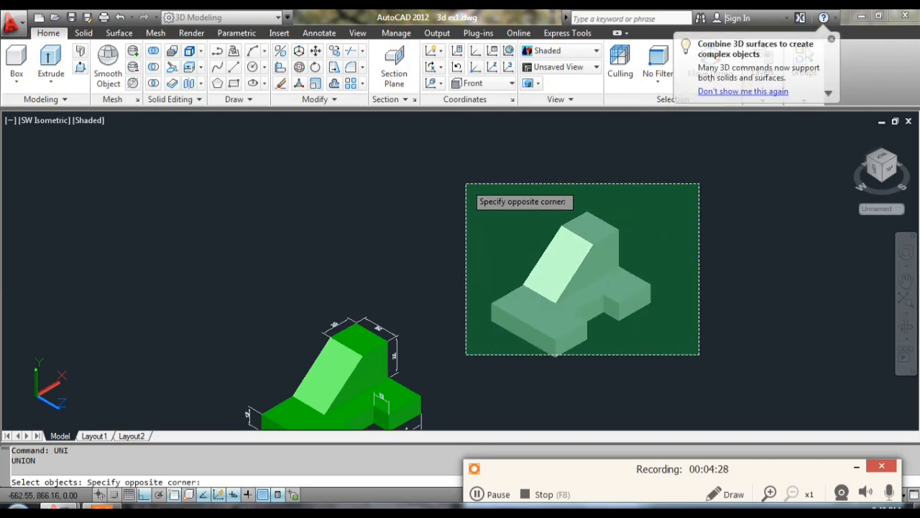
click(465, 183)
key(Return)
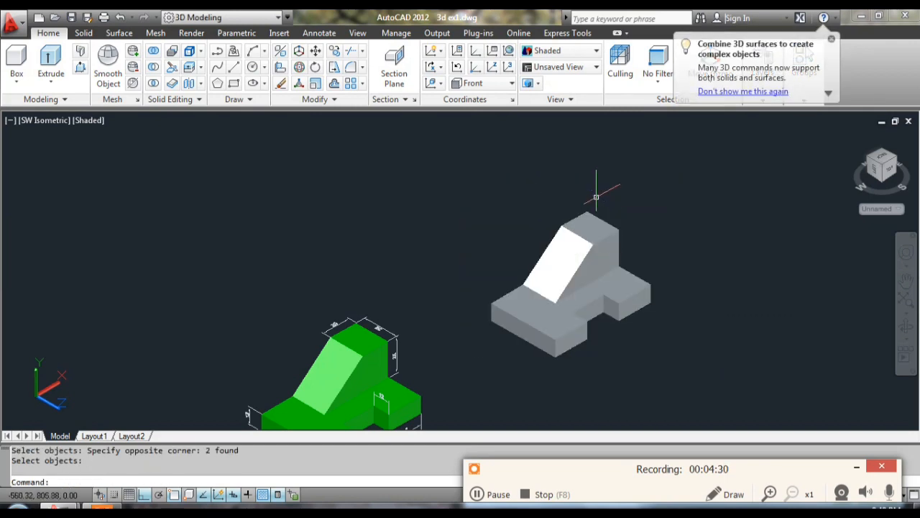
Examine the grey solid from another angle and select it to check that base and wedge form a single object.
scroll(608, 259, up, 5)
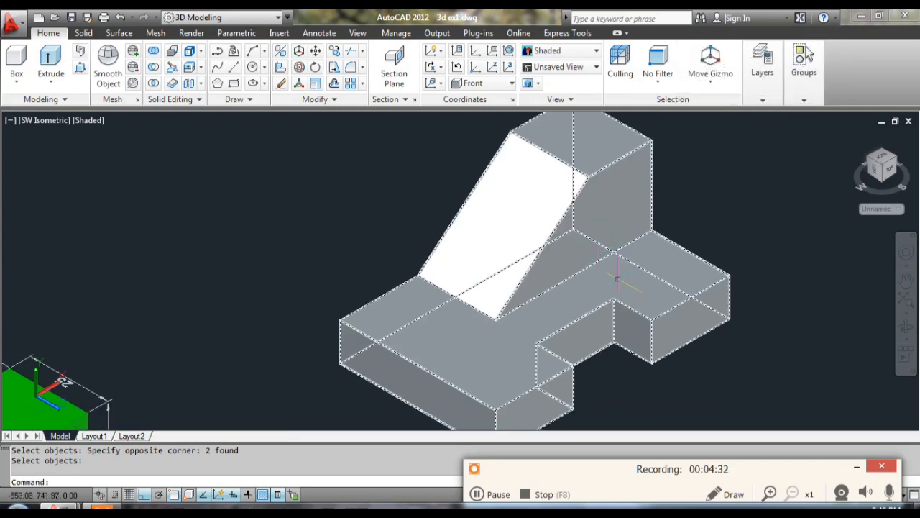
shift+middle_drag(596, 264, 624, 310)
scroll(601, 290, down, 6)
scroll(601, 304, up, 6)
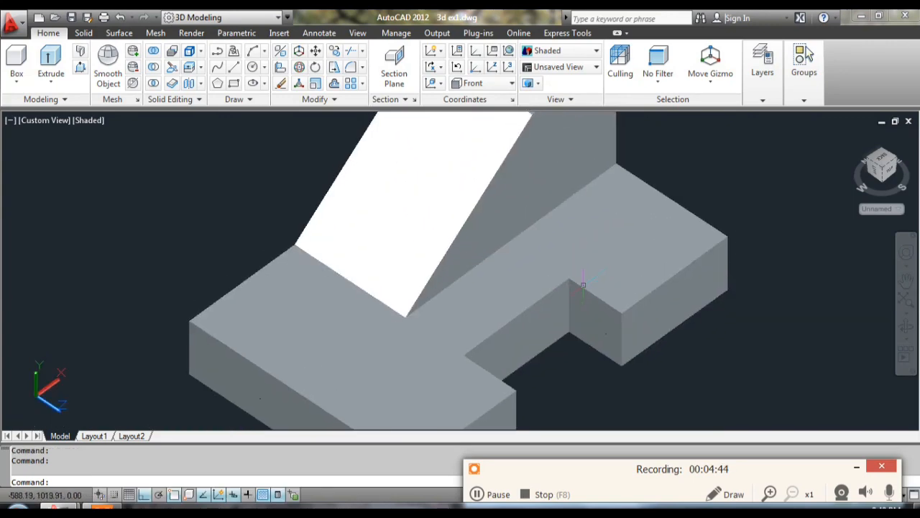
scroll(594, 267, down, 4)
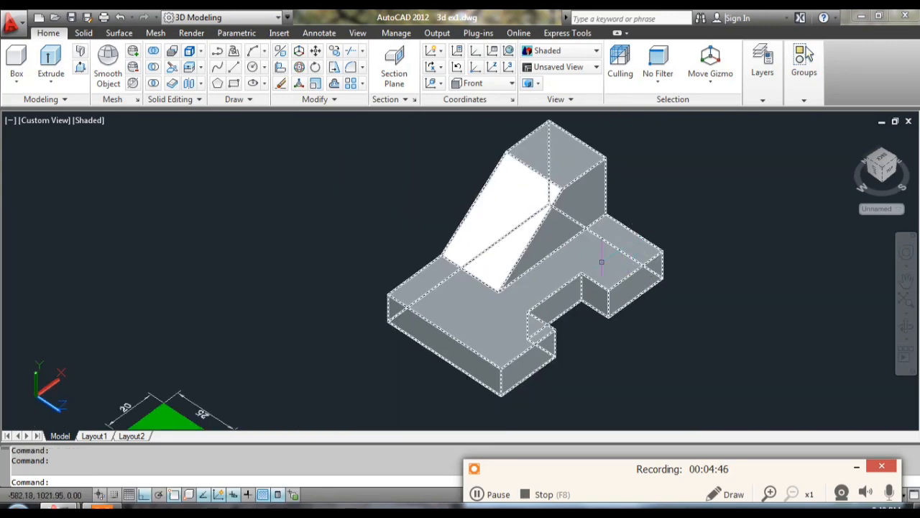
click(601, 262)
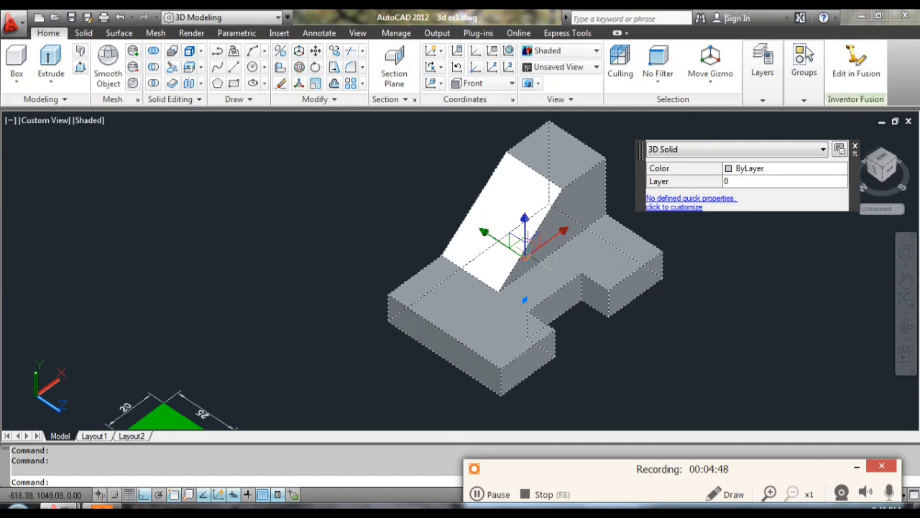
click(522, 257)
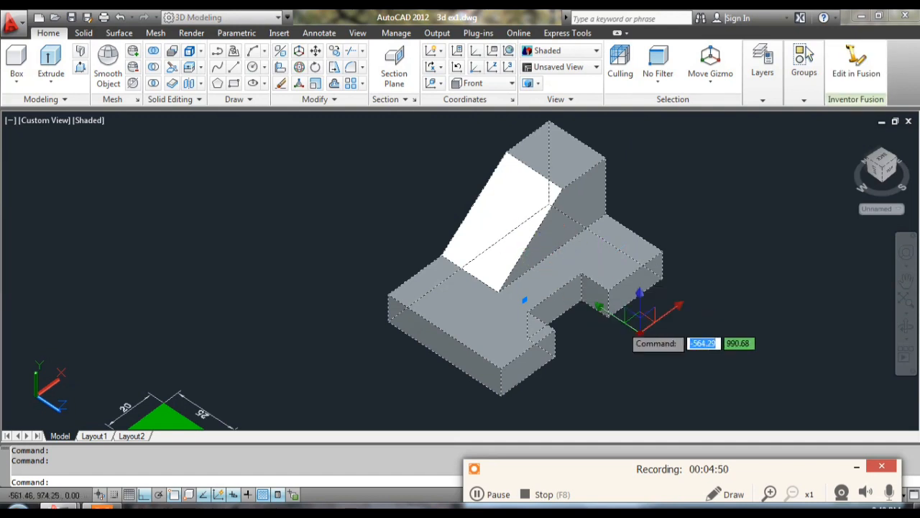
click(546, 259)
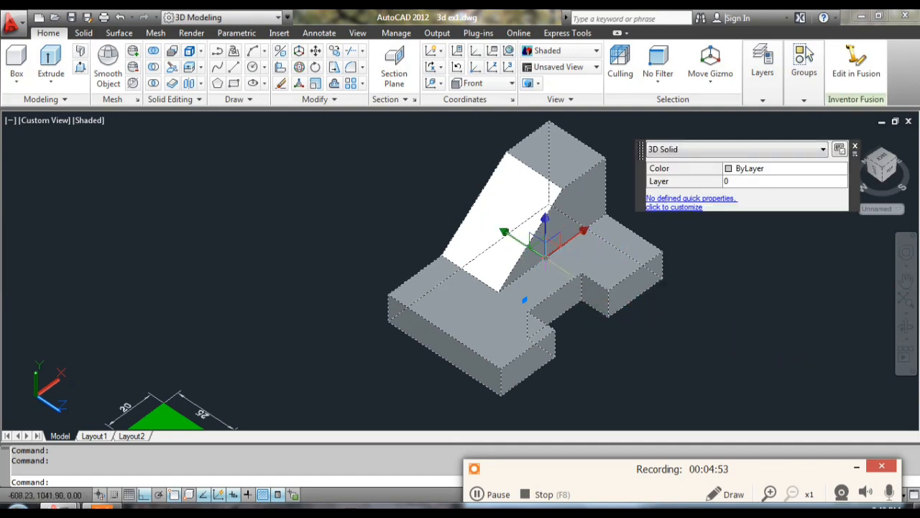
Move the united grey solid straight up along the vertical axis, farther away from the green dimensioned reference solid.
click(546, 259)
click(540, 246)
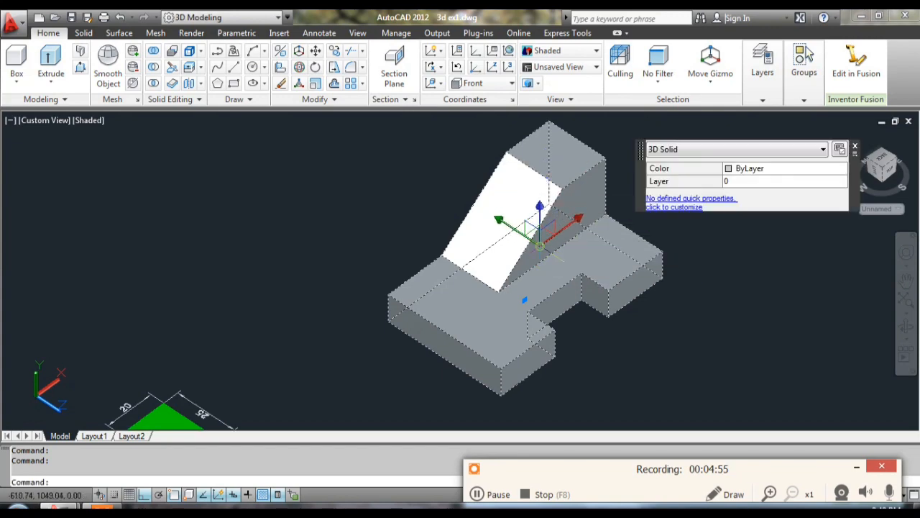
middle_drag(559, 245, 561, 289)
click(544, 247)
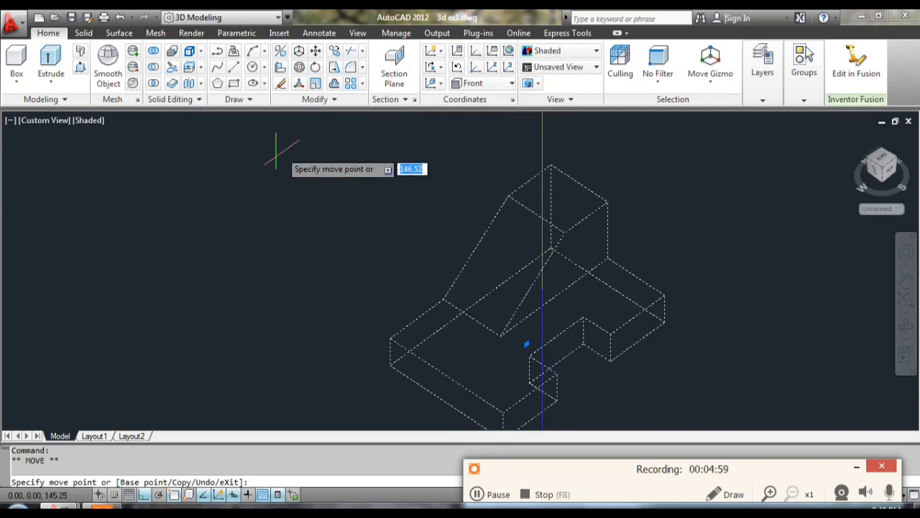
click(343, 184)
scroll(415, 213, down, 5)
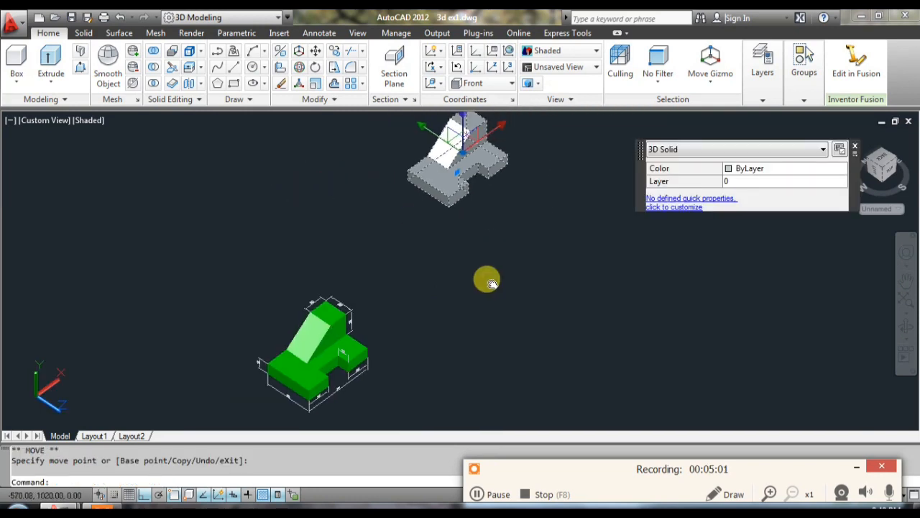
middle_drag(492, 283, 487, 342)
scroll(475, 213, up, 8)
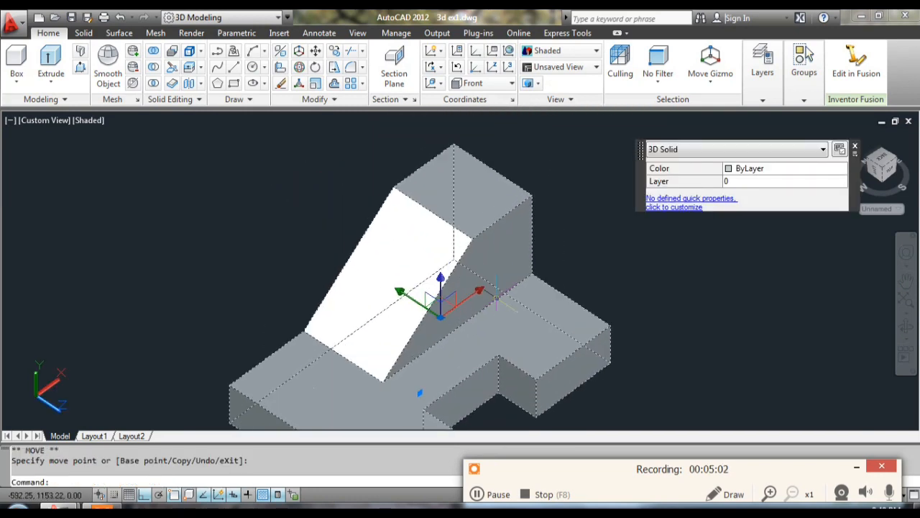
key(Escape)
Change the color of the united grey solid from ByLayer to Red.
scroll(496, 292, down, 2)
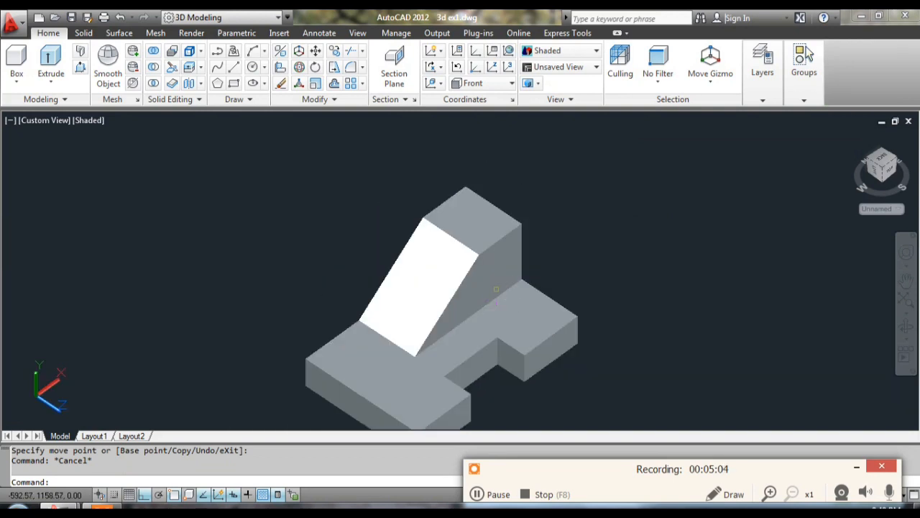
middle_drag(494, 274, 491, 253)
scroll(491, 253, down, 5)
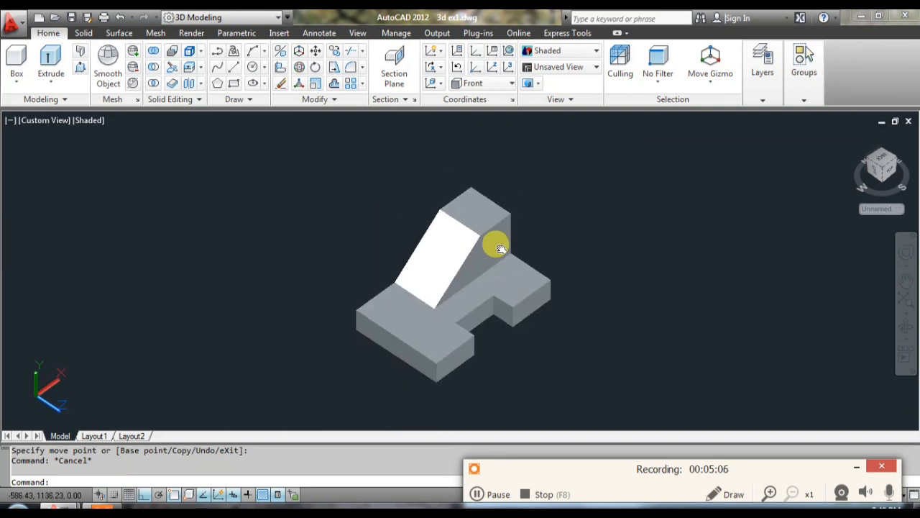
scroll(476, 304, up, 5)
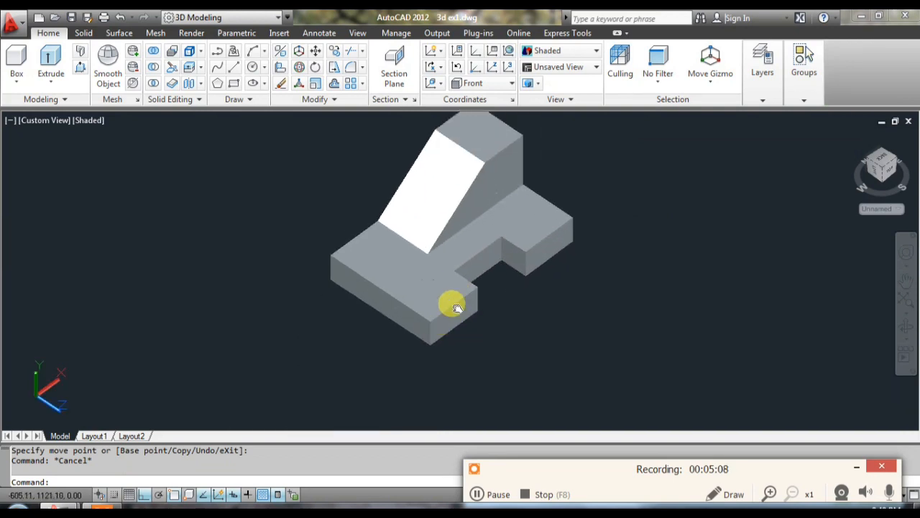
click(498, 230)
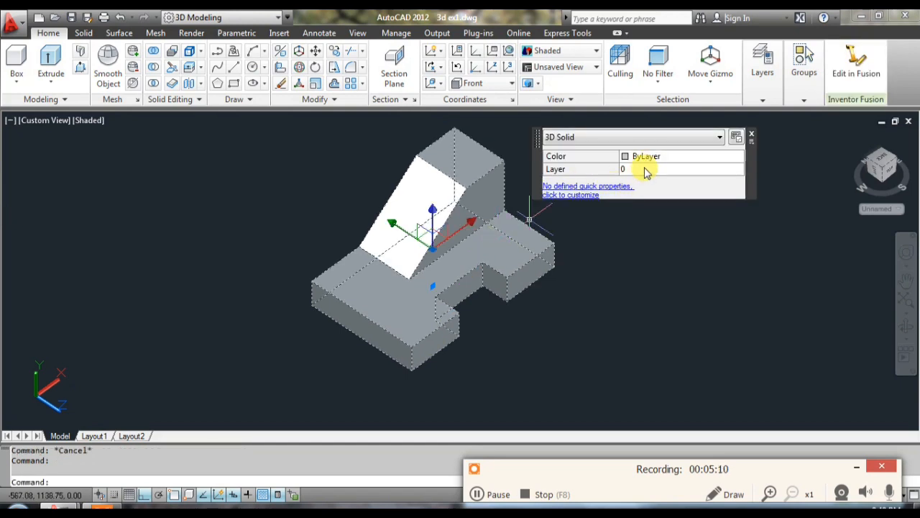
click(655, 160)
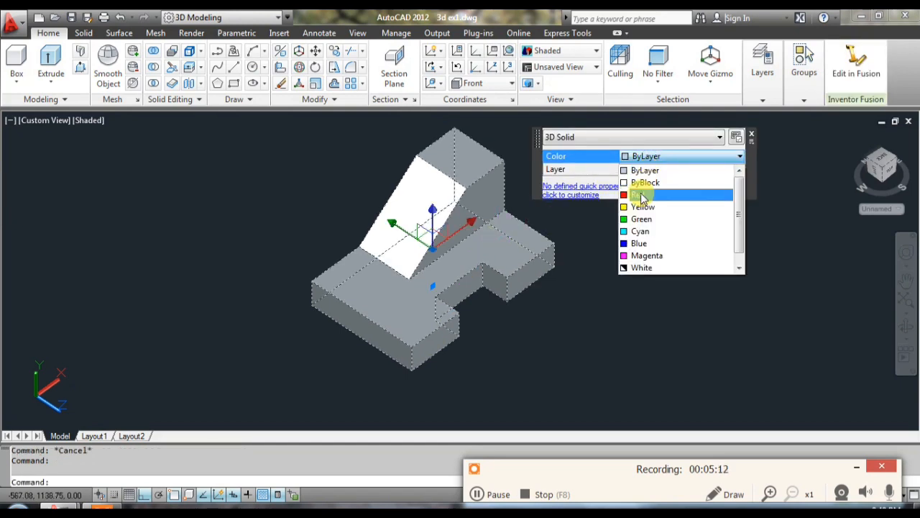
click(640, 195)
key(Escape)
scroll(681, 270, down, 3)
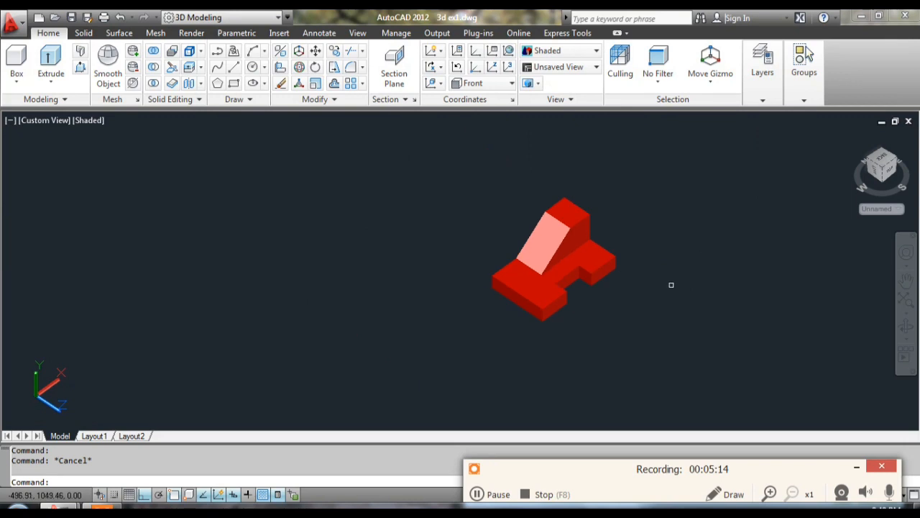
Compare the red solid with the green dimensioned reference solid and examine its base and wedge up close.
middle_drag(660, 292, 657, 238)
scroll(529, 323, up, 4)
middle_drag(515, 316, 433, 328)
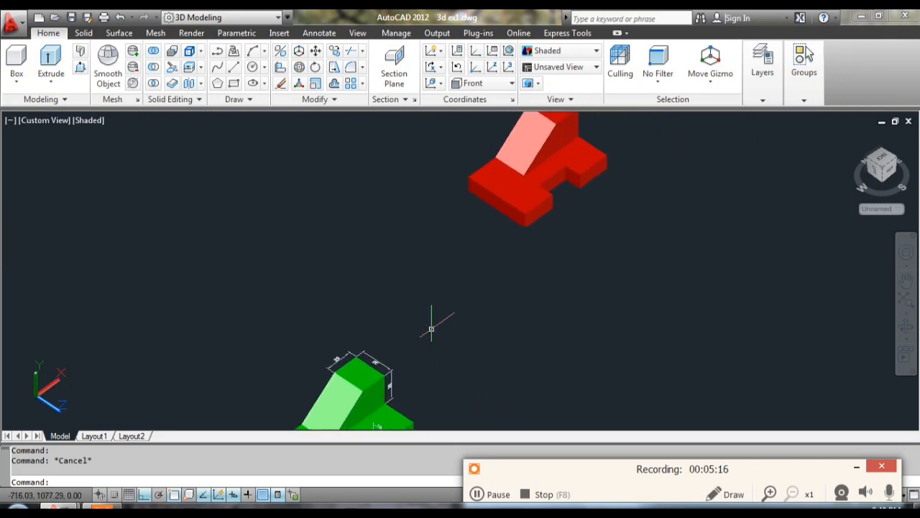
scroll(532, 271, down, 3)
middle_drag(475, 369, 279, 338)
middle_drag(403, 208, 415, 336)
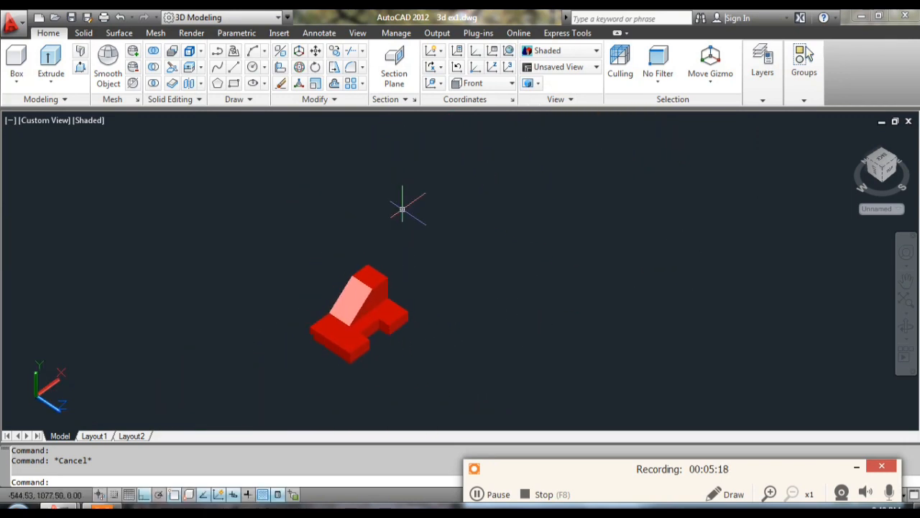
scroll(363, 299, up, 4)
middle_drag(371, 311, 440, 264)
scroll(425, 287, up, 2)
scroll(452, 301, down, 3)
scroll(451, 300, up, 2)
middle_drag(451, 300, 453, 286)
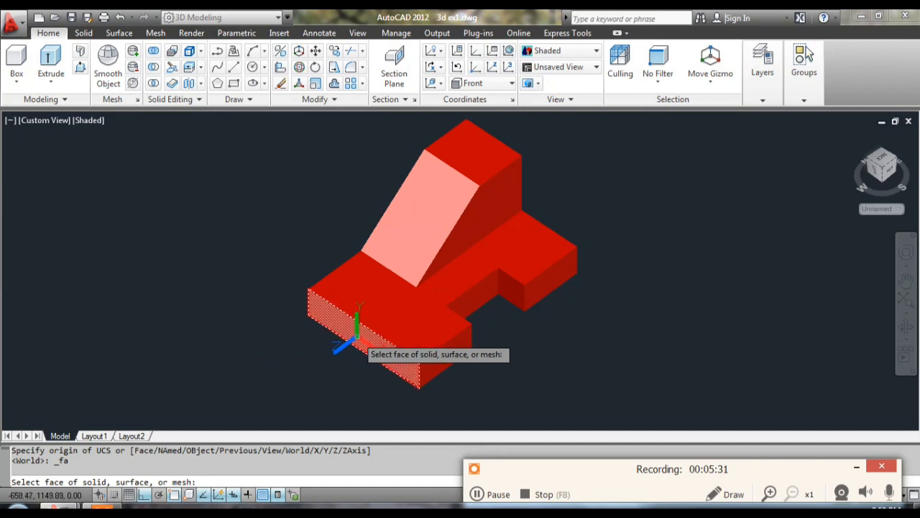
Align the UCS to the narrow end face of the red solid's base, accepting the default orientation.
click(358, 338)
middle_drag(293, 355, 299, 304)
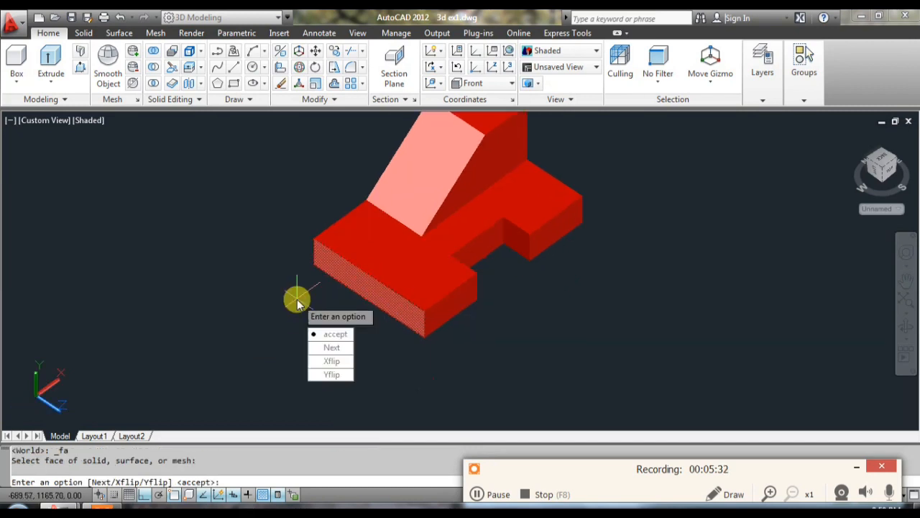
click(331, 334)
Add a linear dimension along the lower edge of the base's end face, placed just below that edge.
click(318, 34)
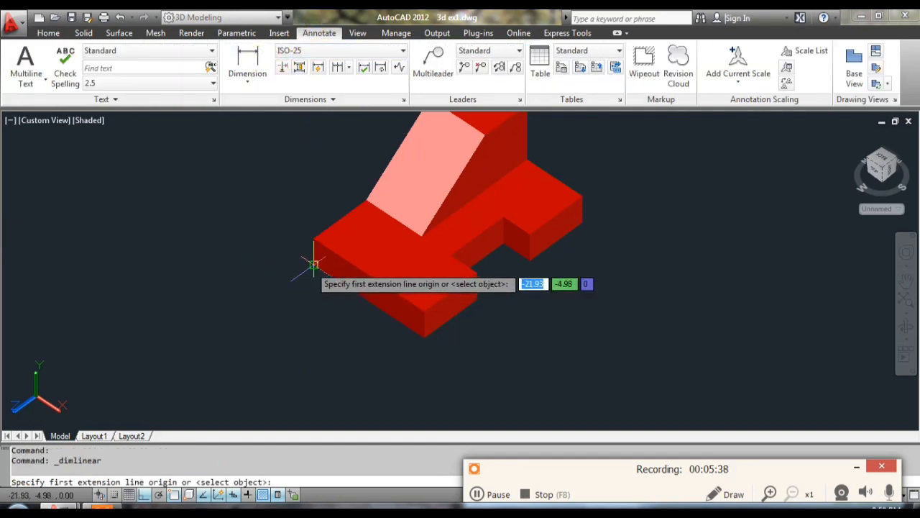
scroll(327, 255, up, 4)
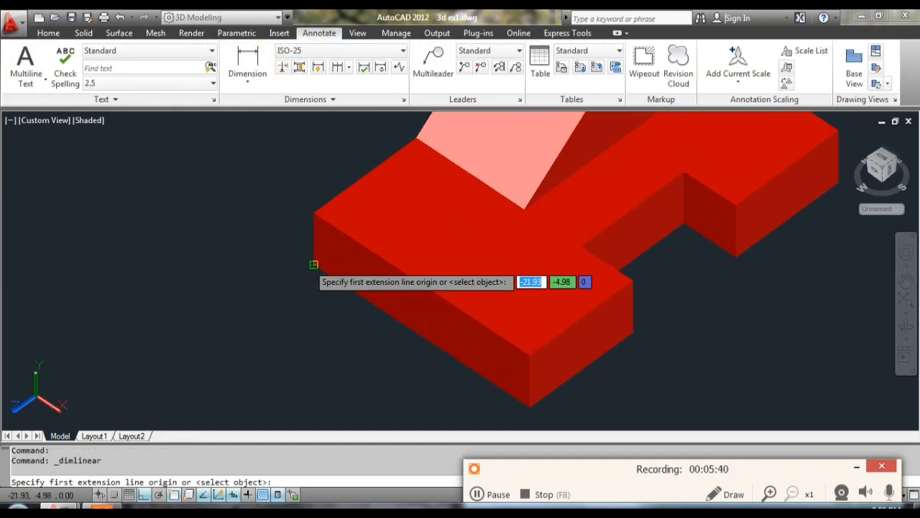
click(314, 264)
click(530, 394)
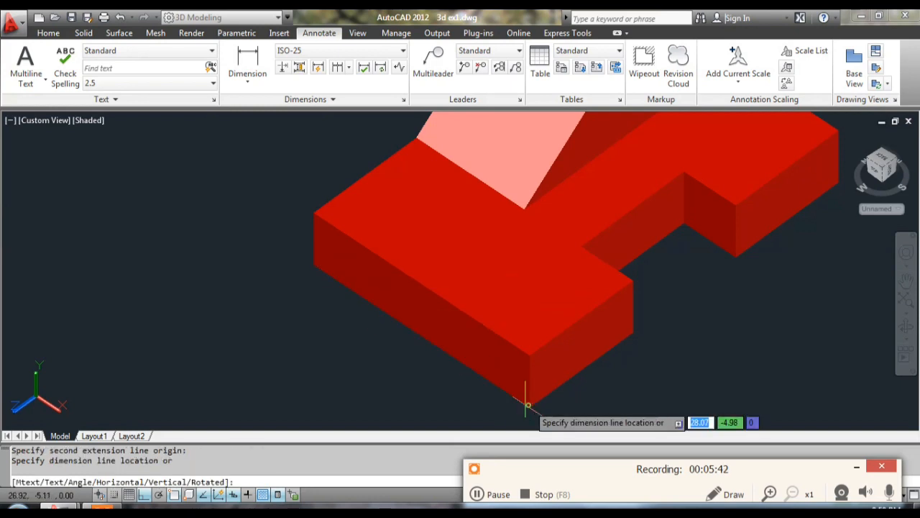
click(472, 409)
shift+middle_drag(470, 409, 521, 359)
middle_drag(278, 228, 293, 243)
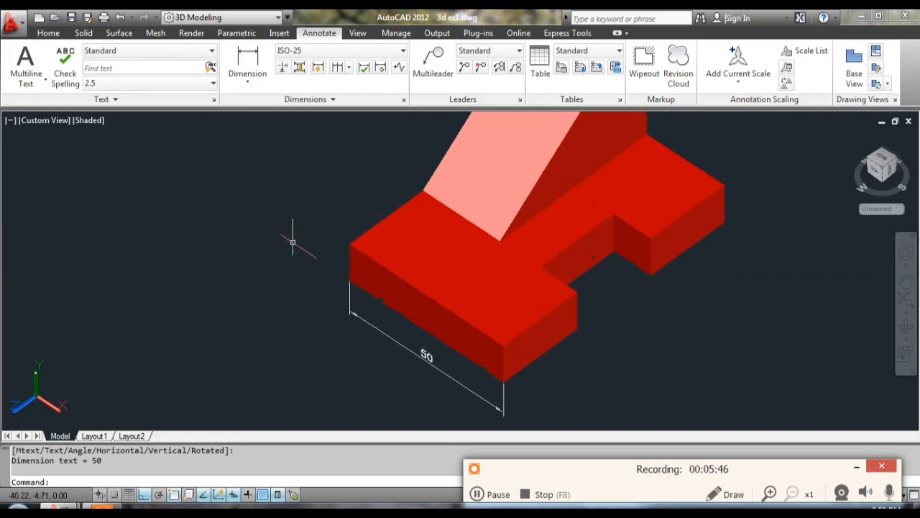
Add a vertical linear dimension for the base's thickness at the outer corner of its end face.
click(351, 246)
scroll(349, 252, up, 3)
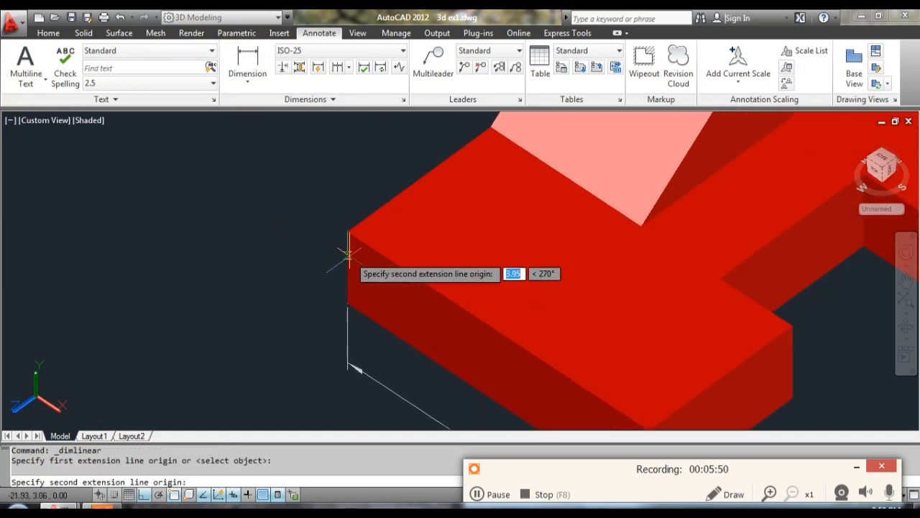
click(347, 302)
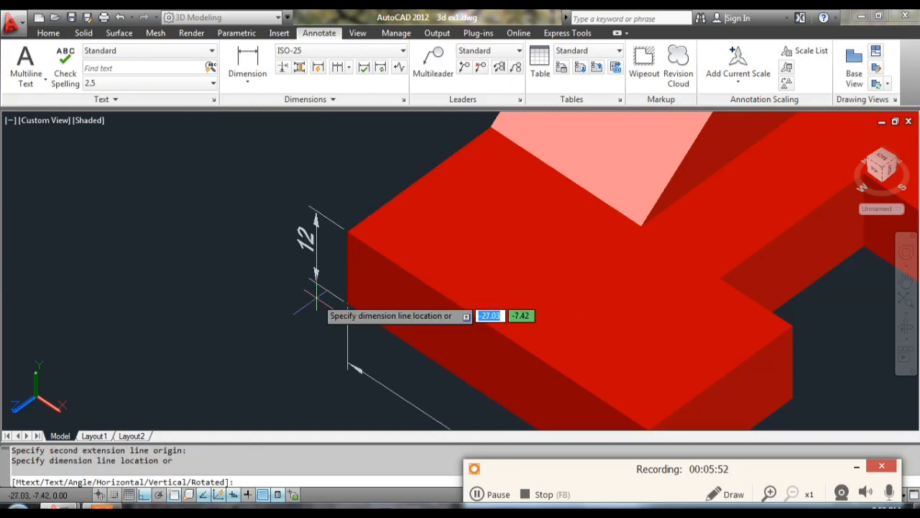
click(315, 295)
scroll(384, 312, down, 4)
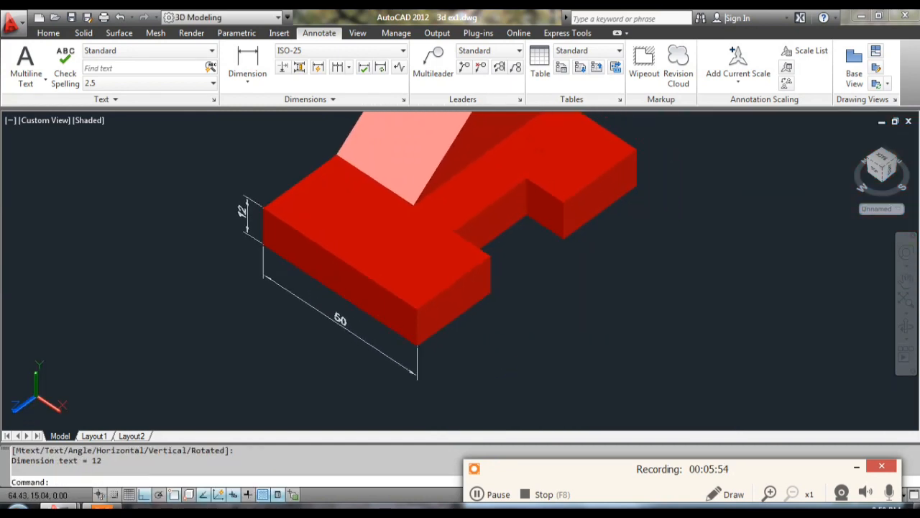
scroll(532, 345, up, 1)
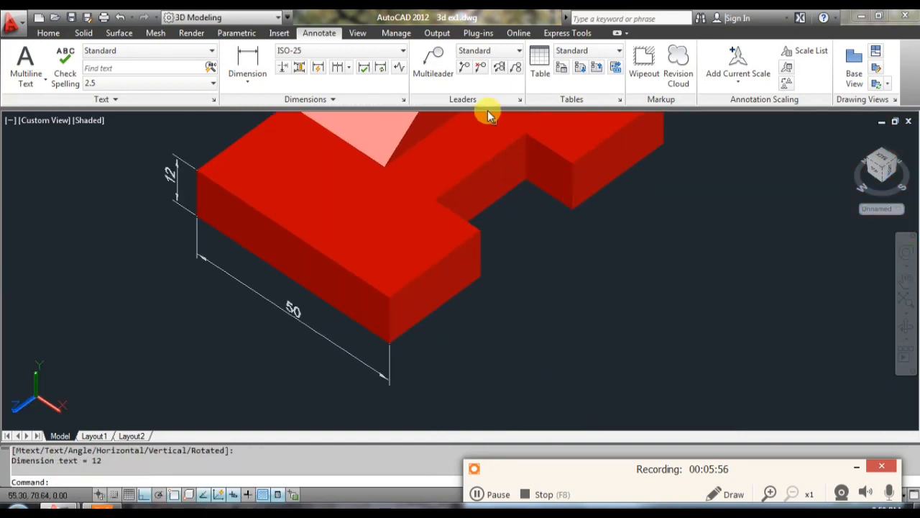
Align the UCS to the long notched side face of the red solid's base, accepting the default orientation.
click(49, 33)
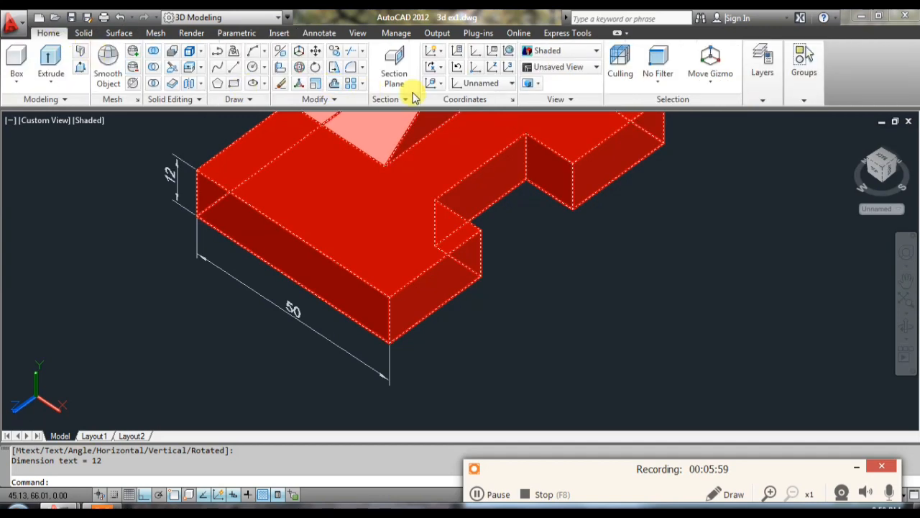
click(435, 164)
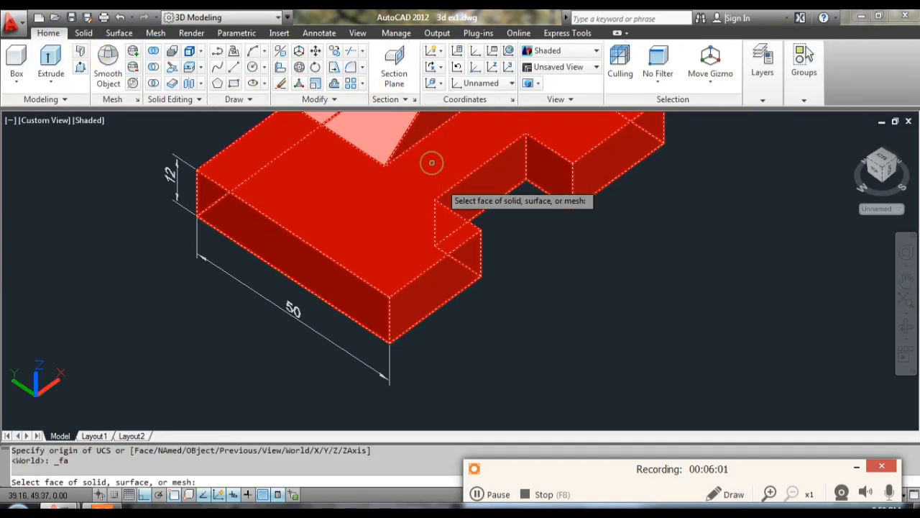
scroll(536, 324, up, 1)
middle_drag(526, 321, 483, 358)
scroll(493, 344, down, 1)
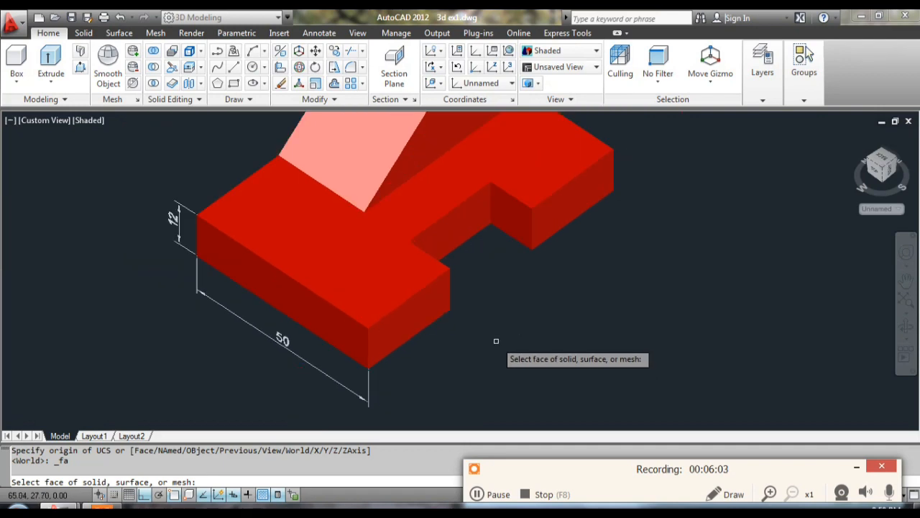
click(421, 316)
click(464, 352)
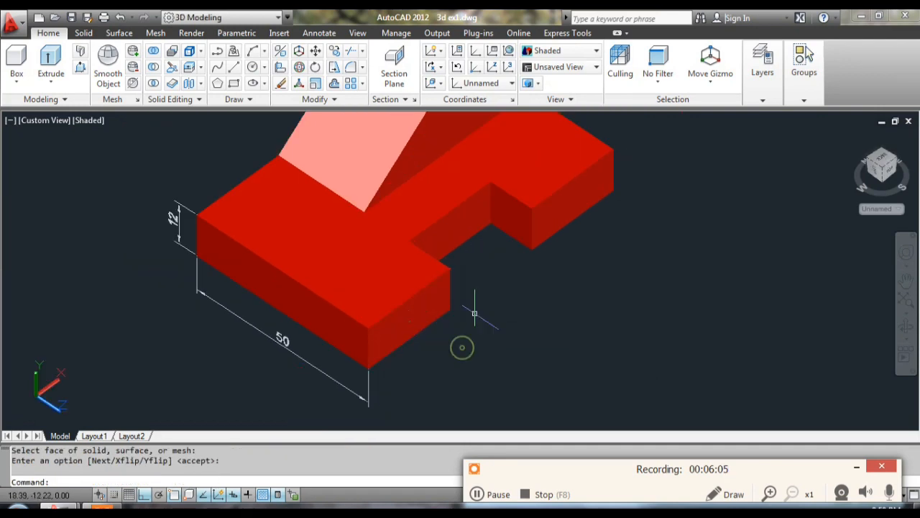
Add a linear dimension for the base's full length along the notched side, with its line meeting the end of the width dimension.
middle_drag(503, 301, 437, 310)
click(319, 33)
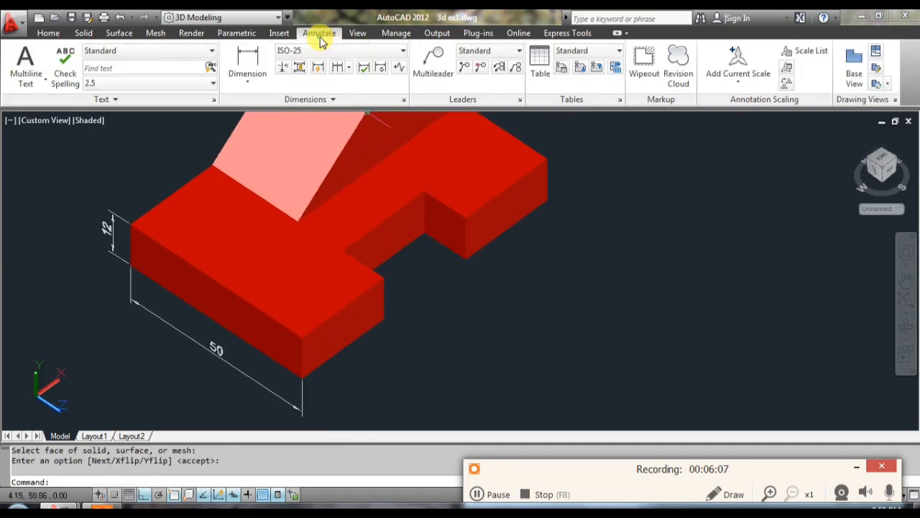
click(247, 60)
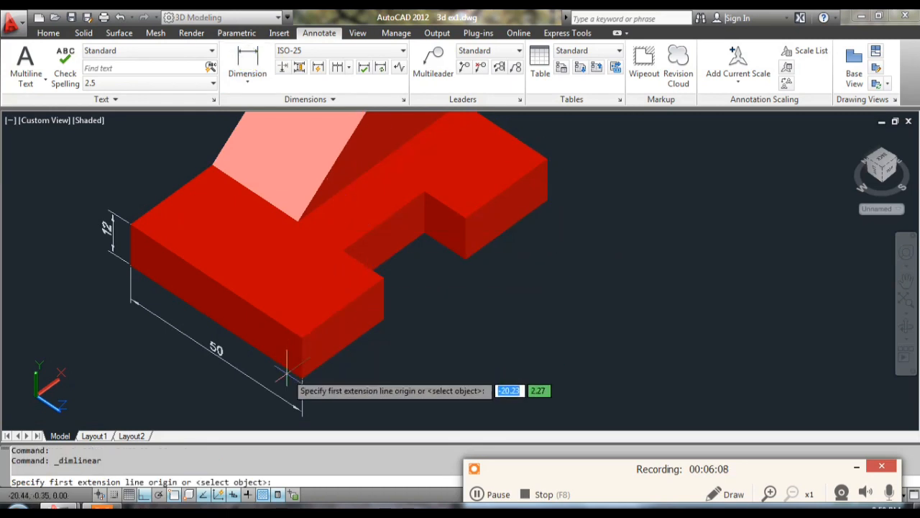
scroll(307, 371, up, 3)
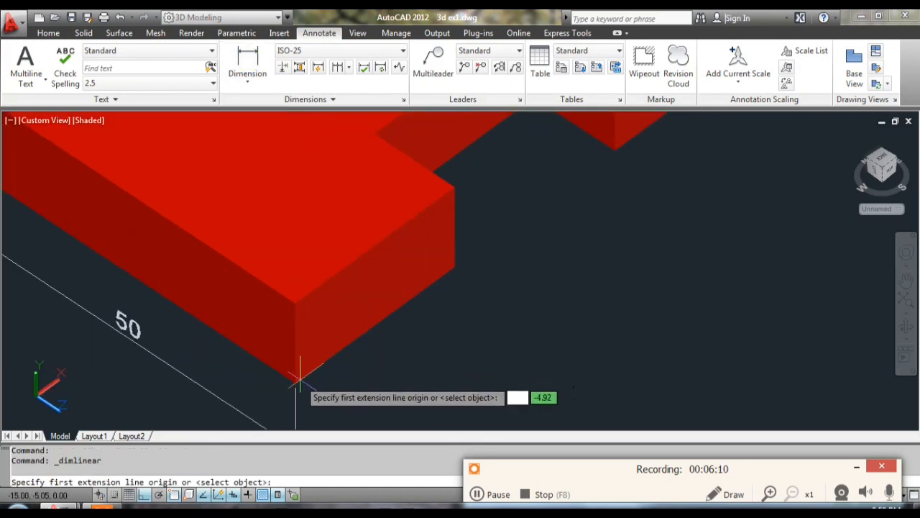
click(295, 383)
scroll(414, 363, down, 4)
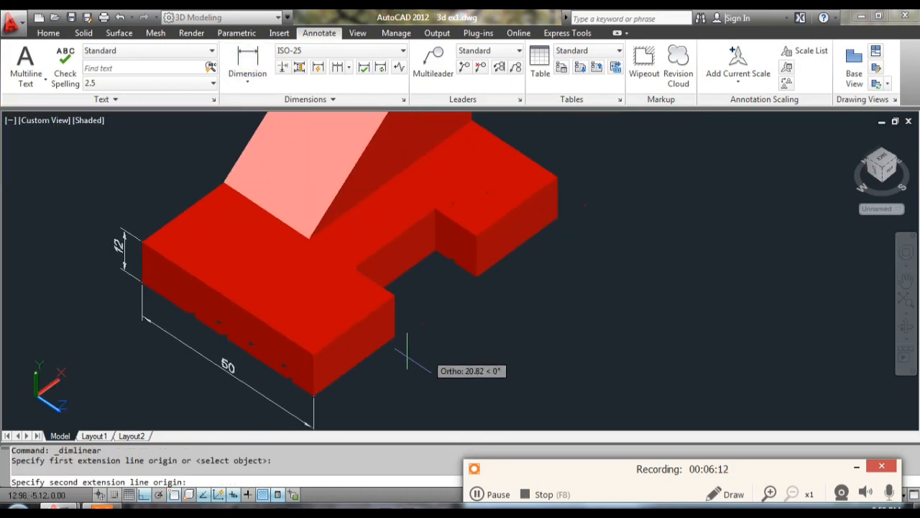
scroll(522, 279, up, 2)
click(581, 189)
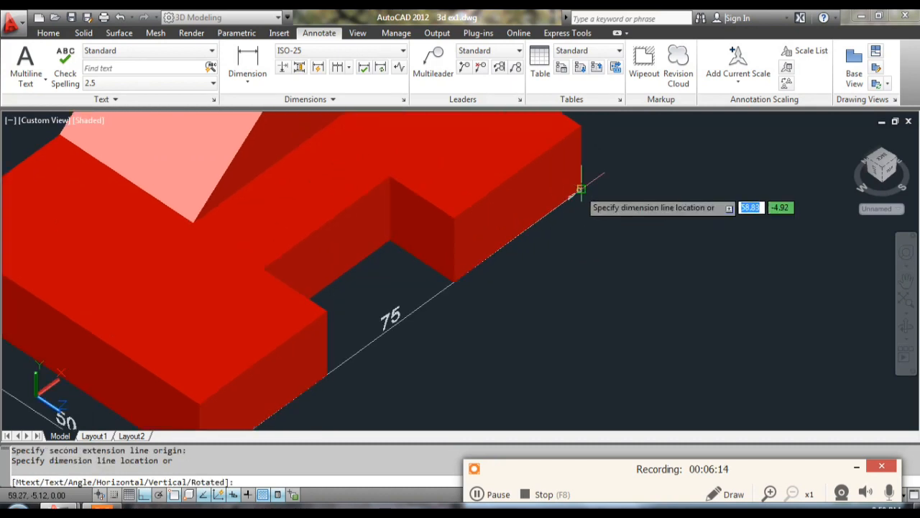
scroll(571, 222, down, 3)
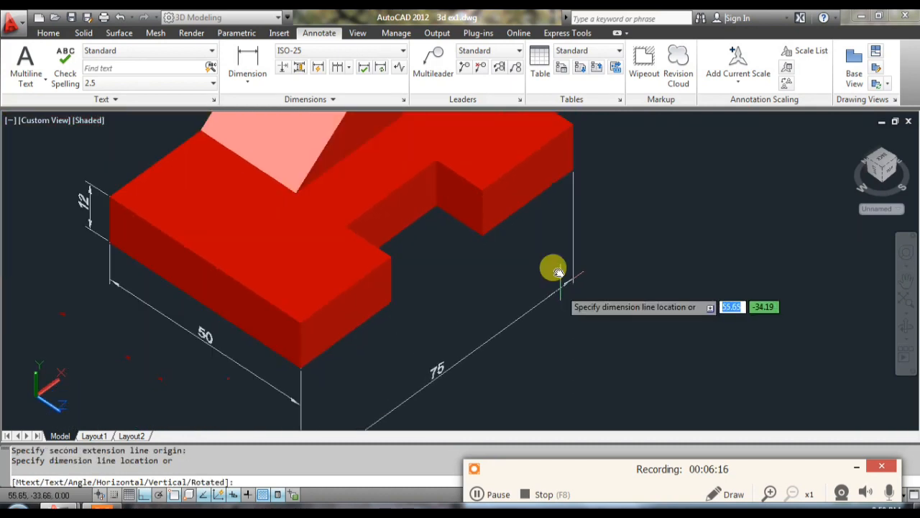
scroll(439, 266, up, 2)
middle_drag(370, 304, 463, 269)
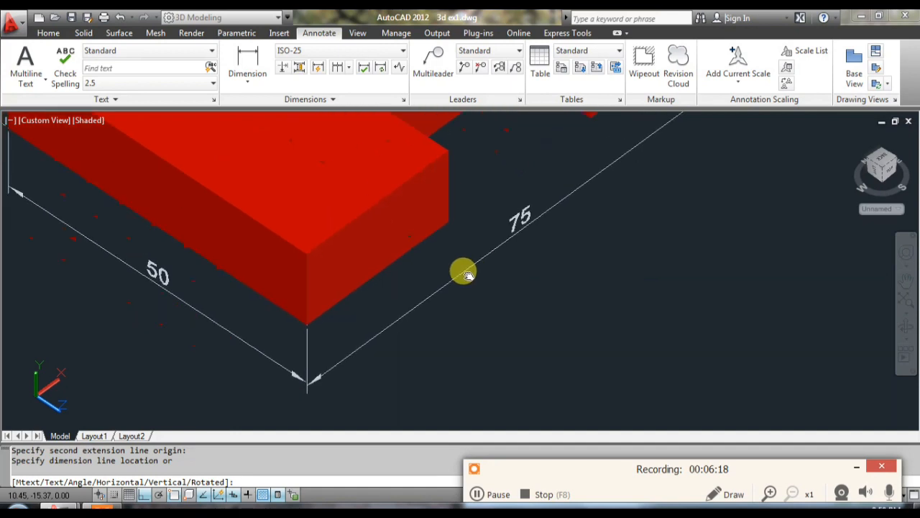
scroll(374, 327, up, 2)
scroll(381, 335, up, 1)
click(380, 334)
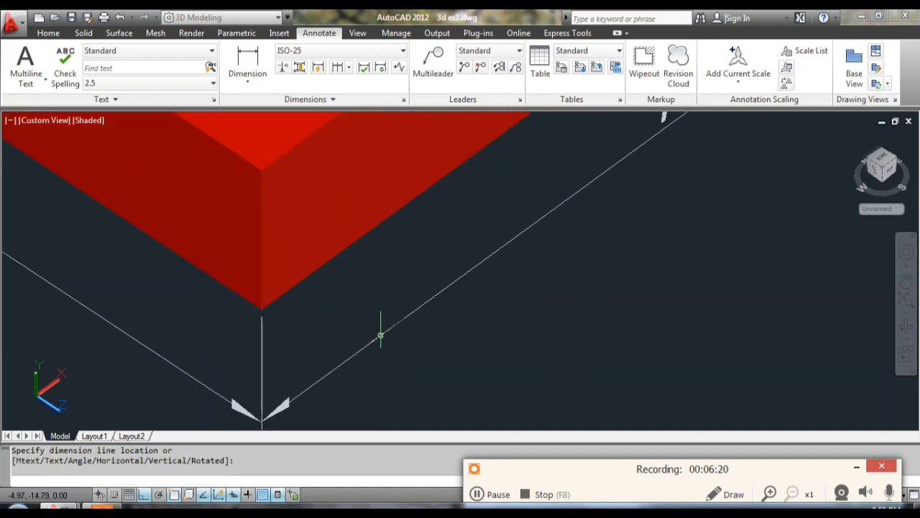
middle_drag(345, 356, 436, 294)
scroll(381, 310, up, 3)
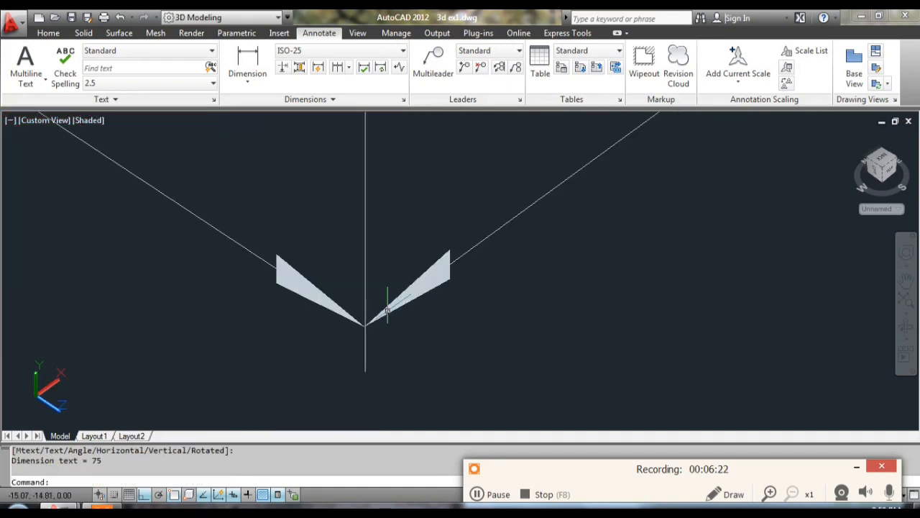
Stretch the base's full-length dimension line so its arrow tip meets the end of the width dimension line exactly.
scroll(335, 343, up, 4)
scroll(335, 338, down, 2)
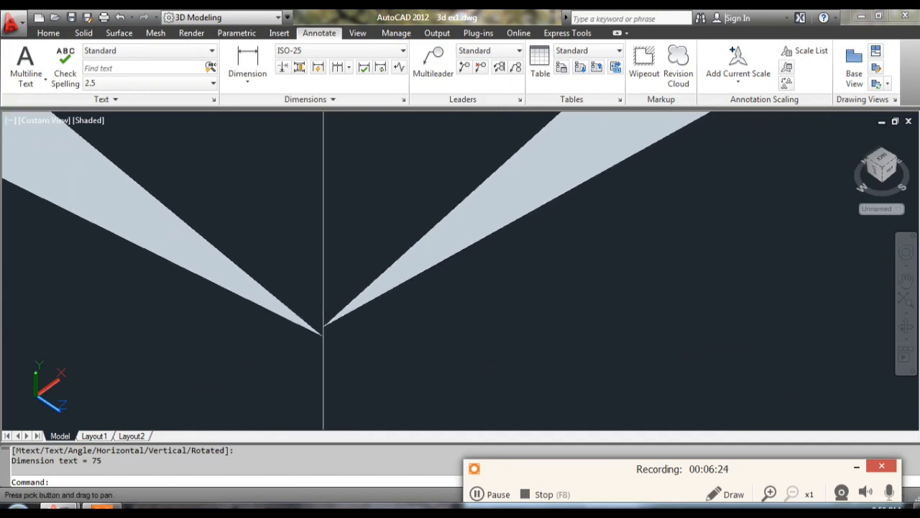
click(347, 311)
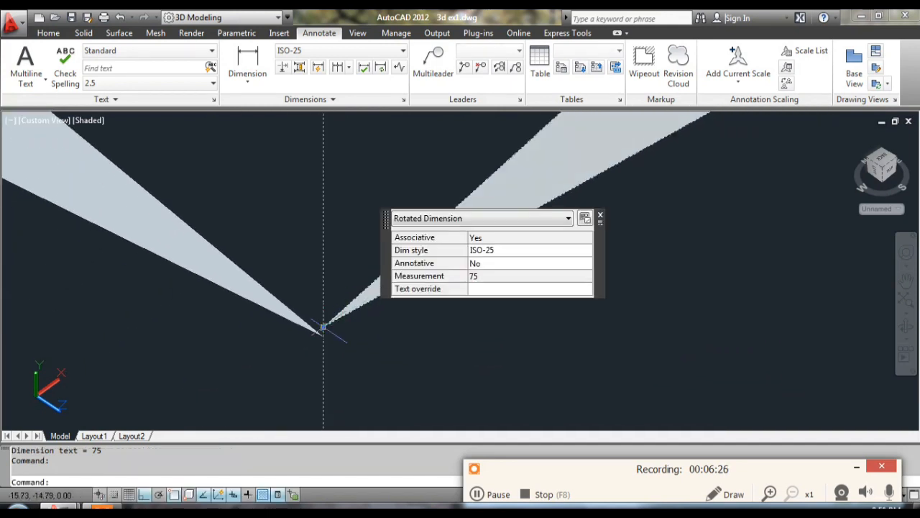
click(323, 327)
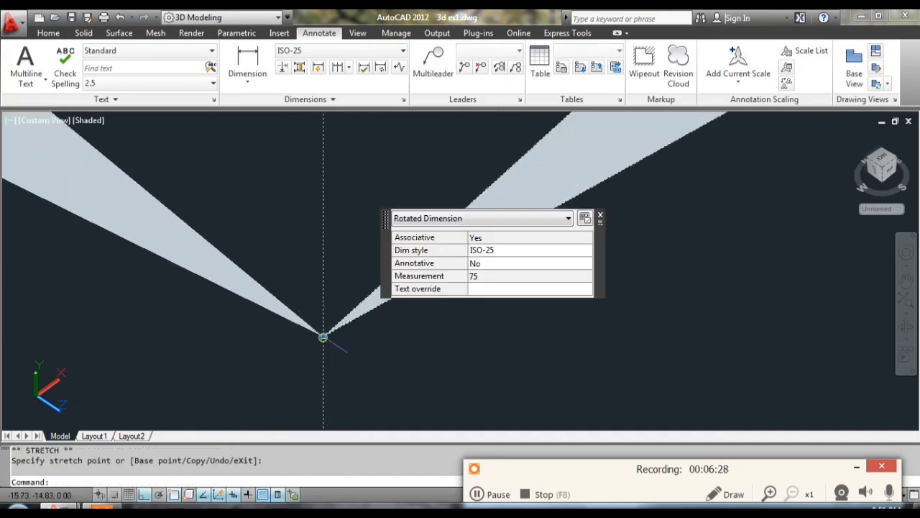
key(Escape)
scroll(489, 355, down, 6)
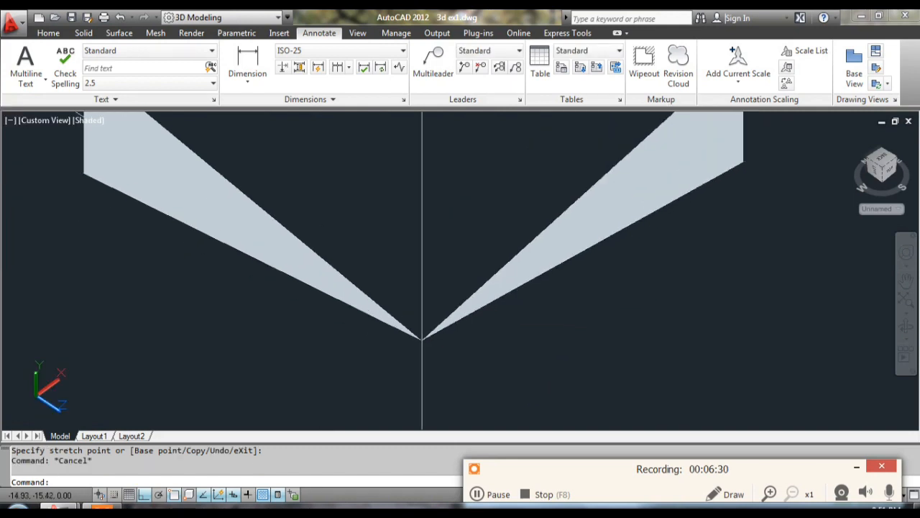
Add a linear dimension along the lower edge of the side segment beyond the notch, placed between that edge and the full-length dimension.
middle_drag(508, 360, 398, 470)
scroll(579, 289, down, 3)
scroll(575, 299, down, 4)
scroll(501, 361, up, 6)
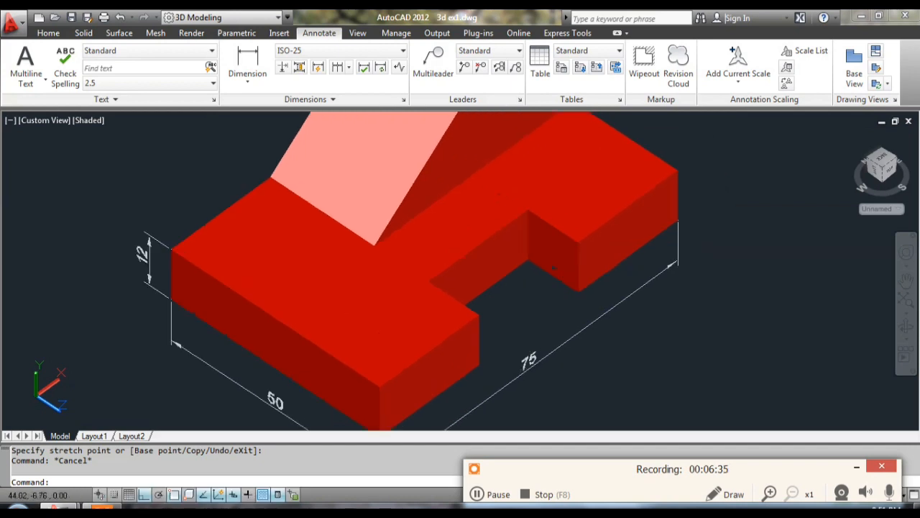
scroll(572, 315, up, 2)
click(508, 169)
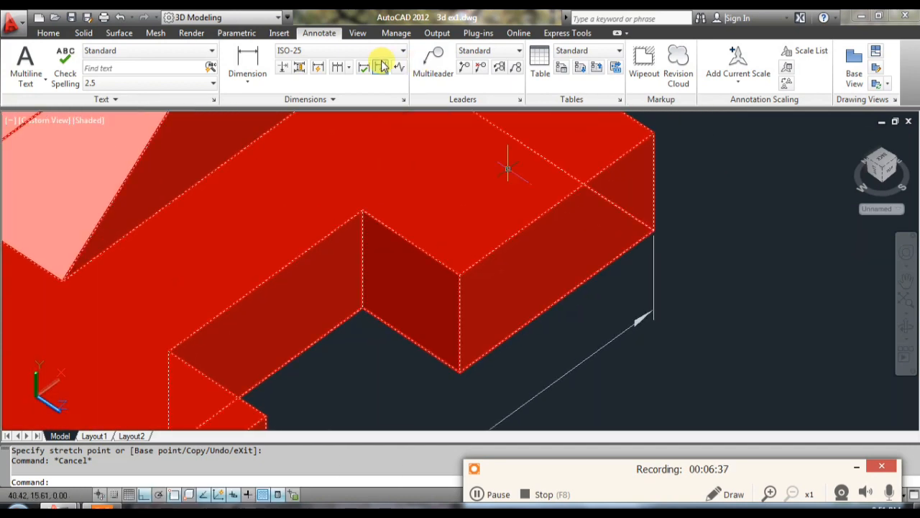
click(263, 56)
middle_drag(551, 313, 540, 242)
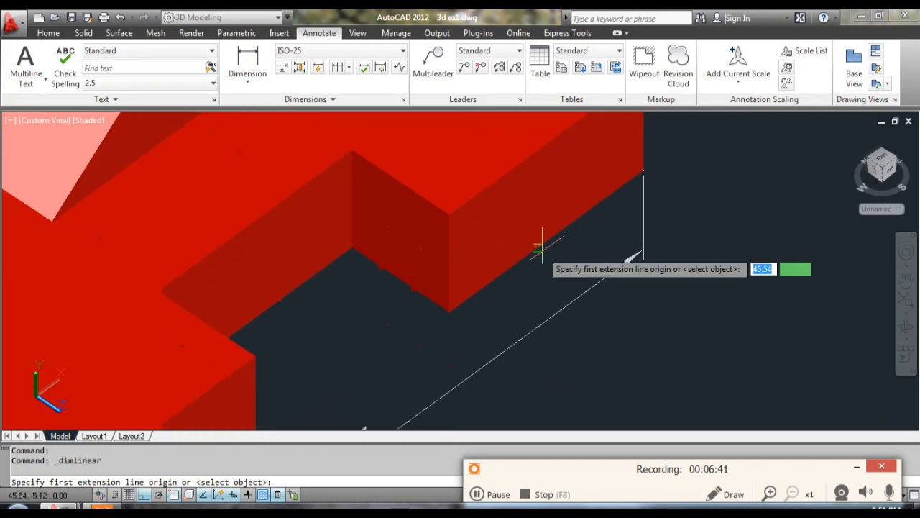
click(450, 311)
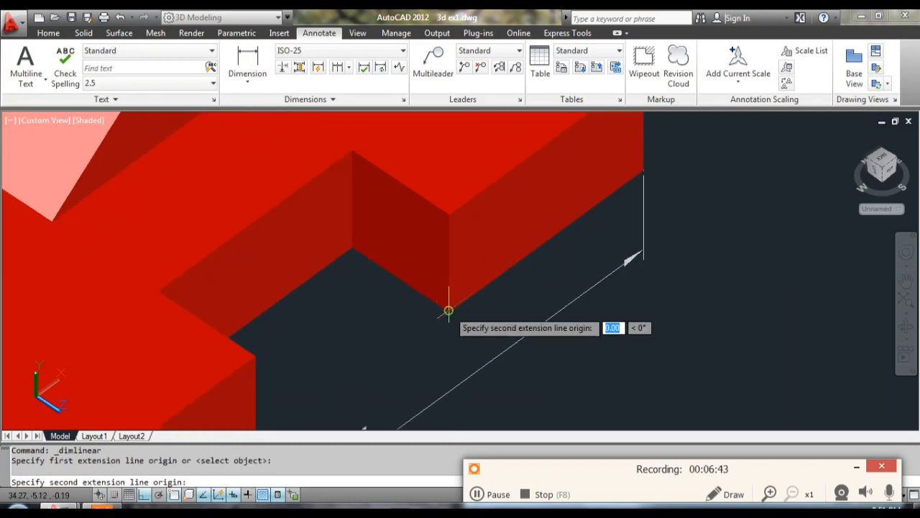
click(644, 174)
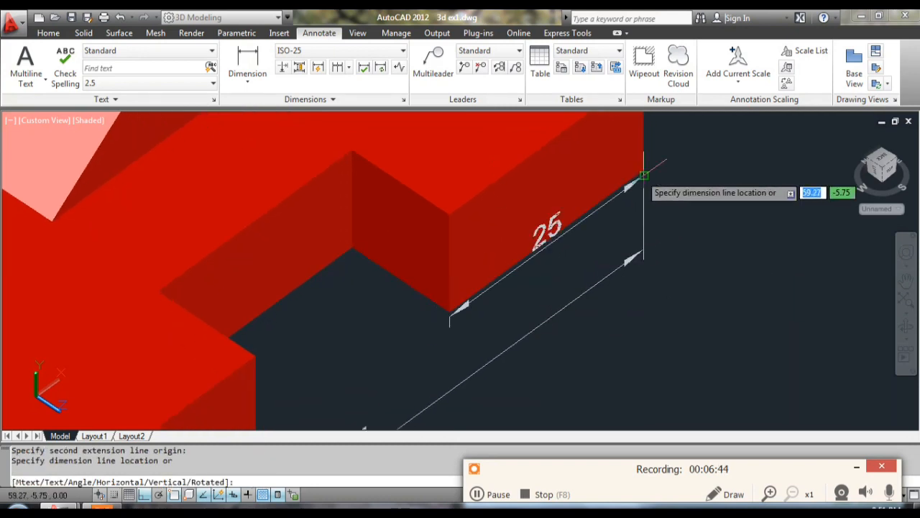
click(642, 216)
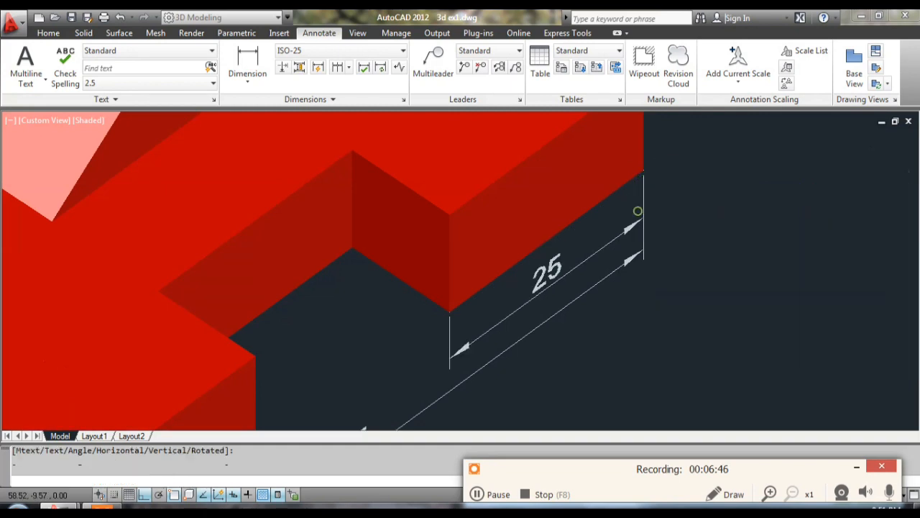
Add a linear dimension along the lower edge of the near side segment before the notch, placed just inside the full-length dimension.
scroll(636, 255, down, 2)
middle_drag(650, 313, 694, 258)
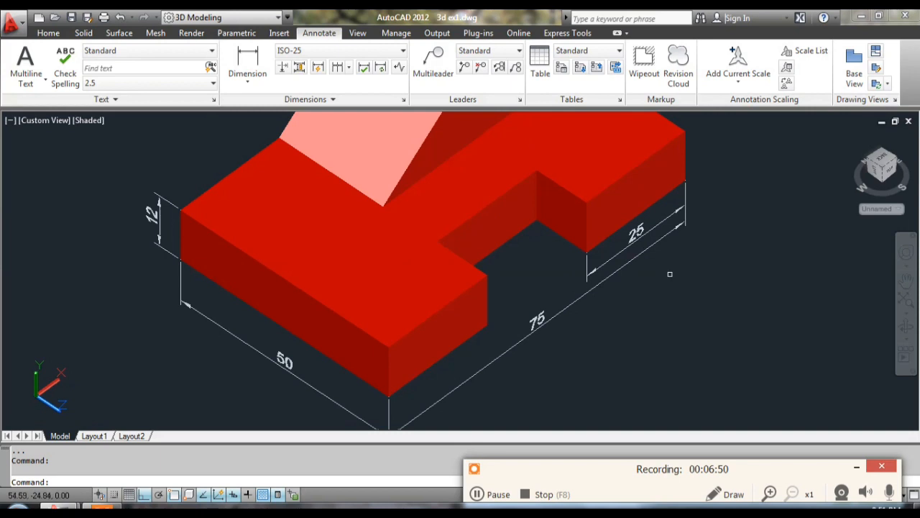
key(Return)
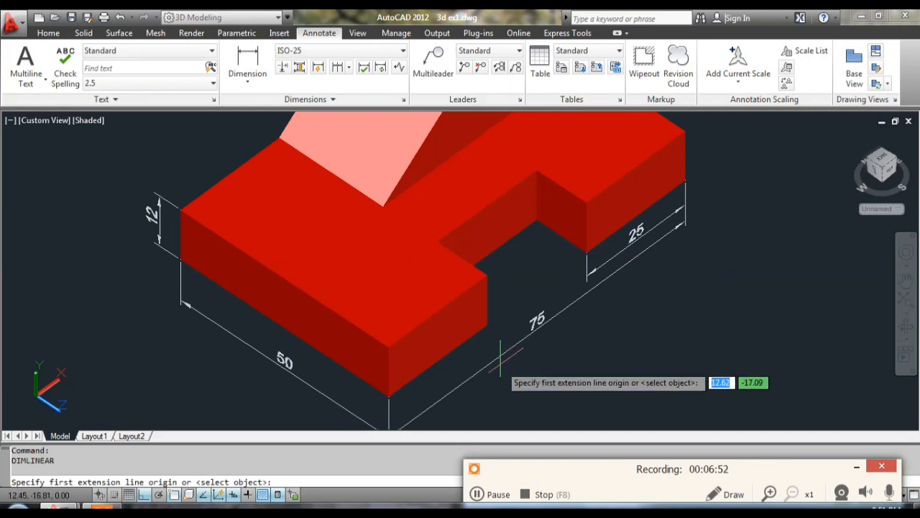
middle_drag(525, 314, 569, 276)
scroll(490, 344, up, 5)
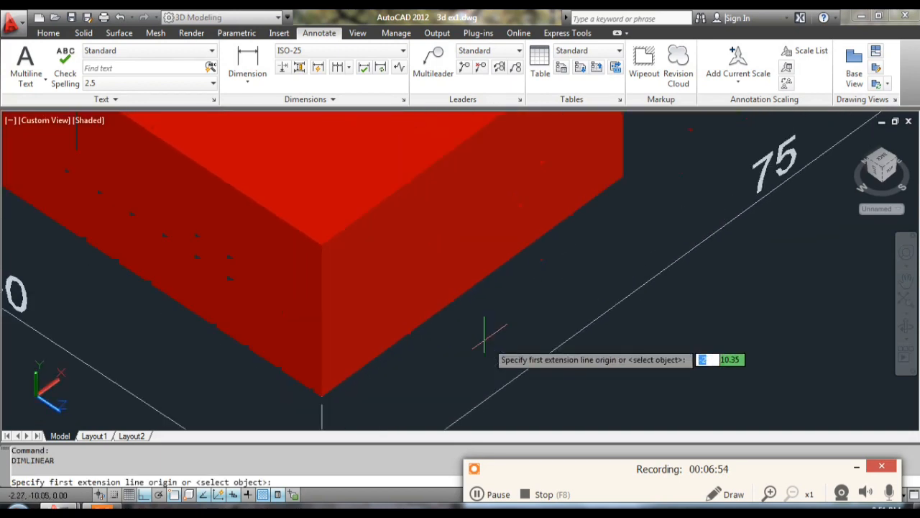
click(322, 396)
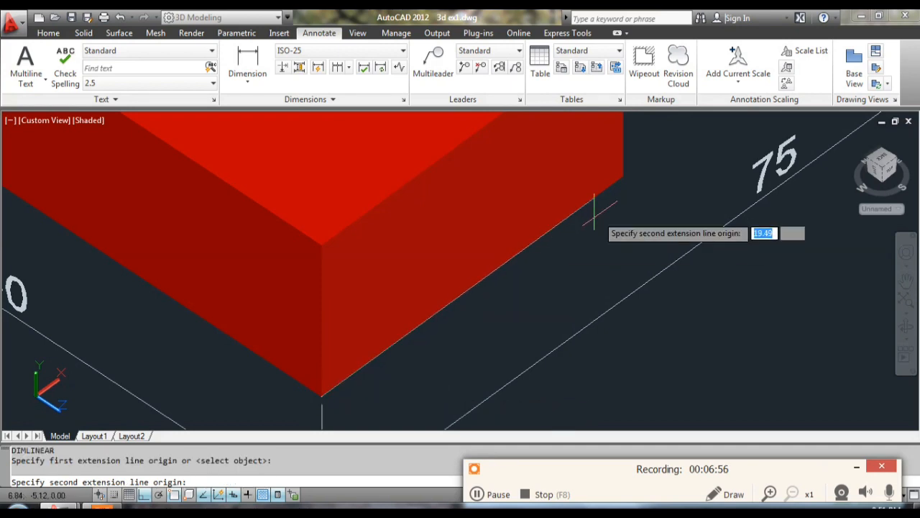
click(624, 176)
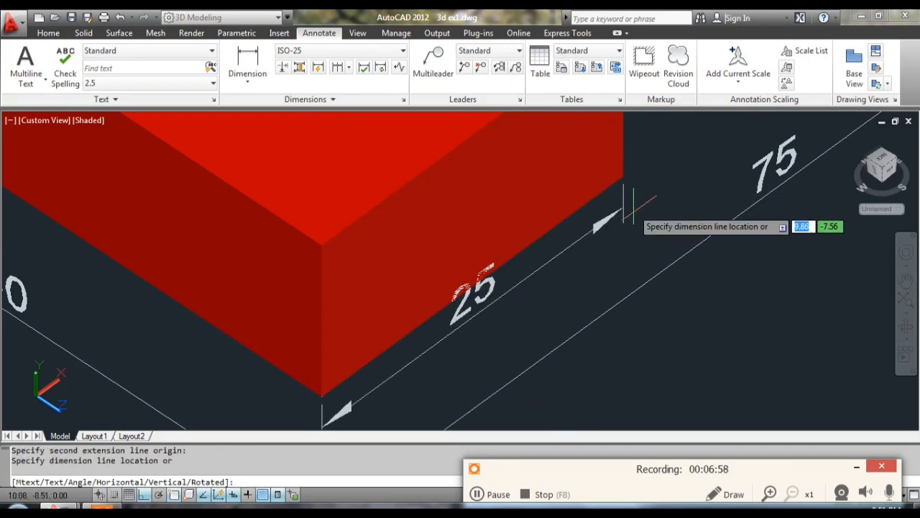
scroll(623, 250, down, 3)
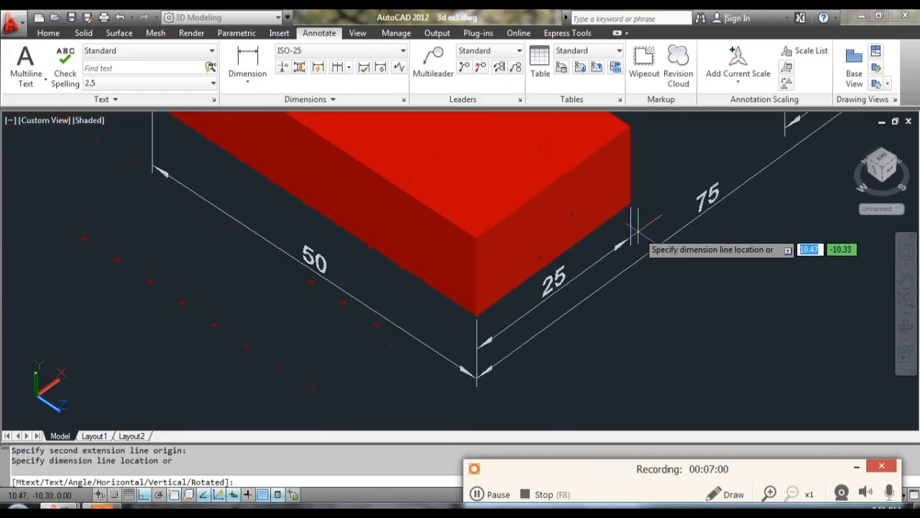
click(637, 230)
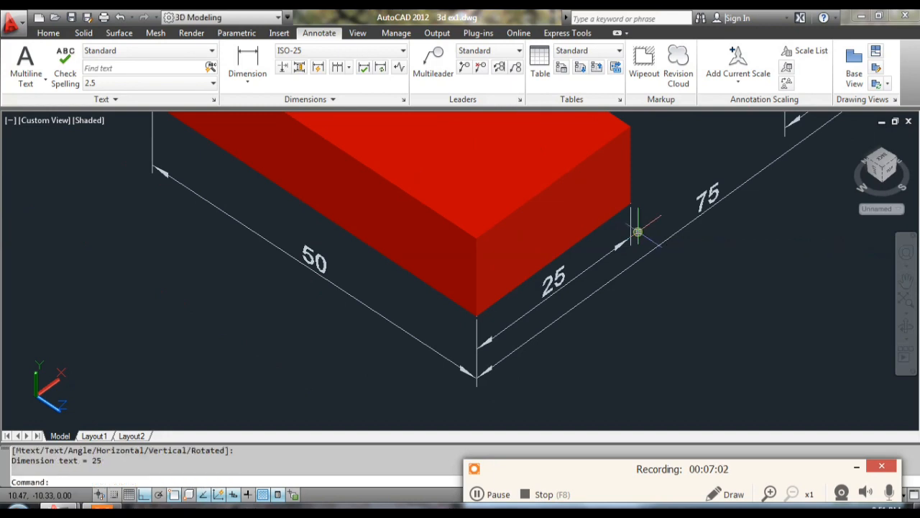
middle_drag(689, 240, 667, 323)
scroll(658, 202, down, 4)
middle_drag(655, 202, 615, 346)
middle_drag(631, 253, 589, 221)
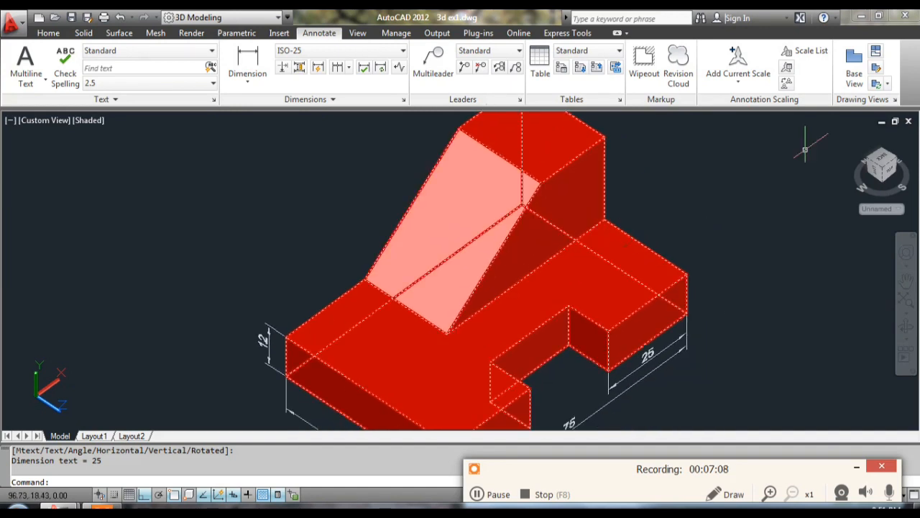
click(250, 61)
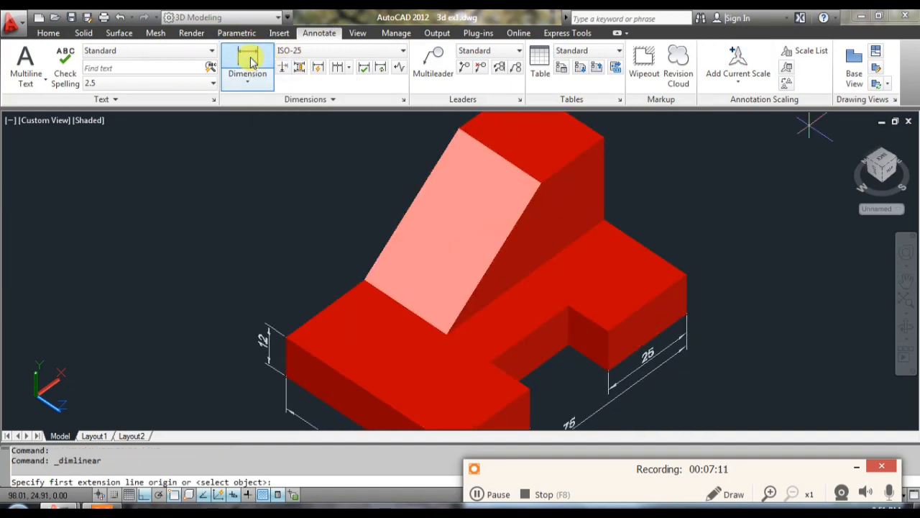
middle_drag(641, 200, 627, 209)
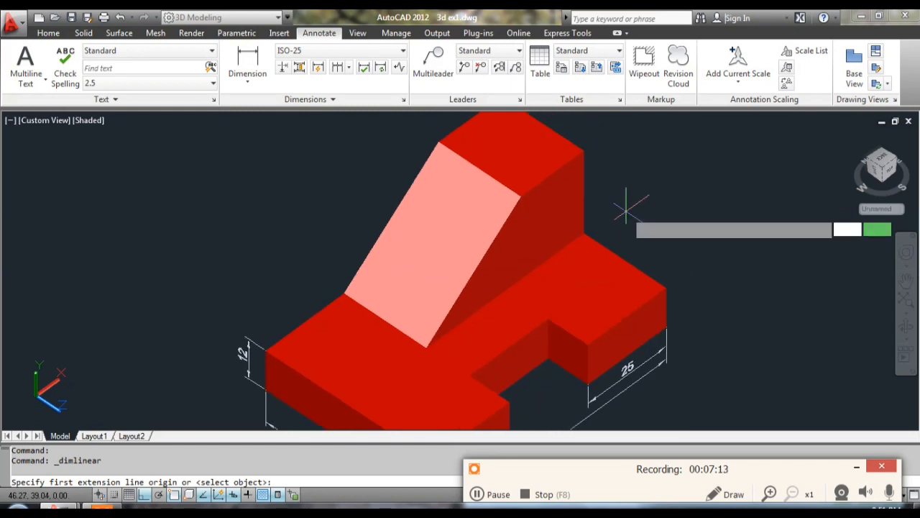
key(Escape)
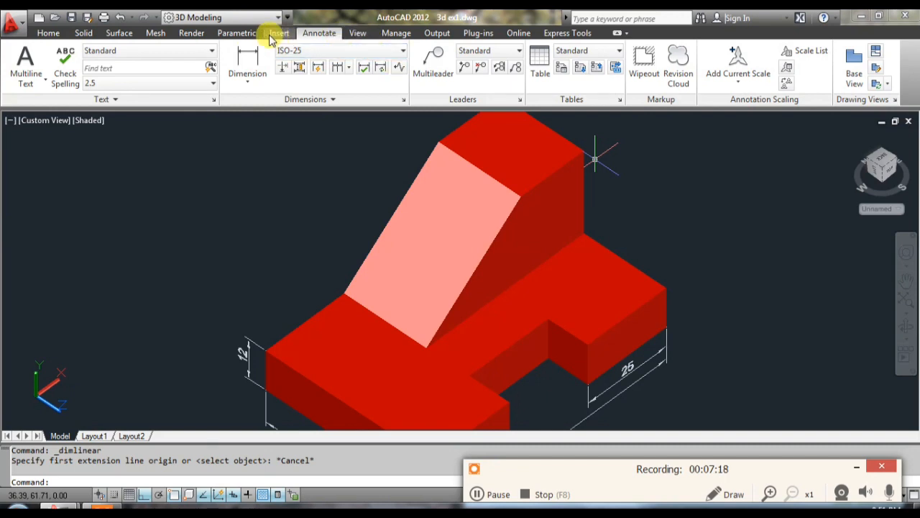
Align the UCS to the notch's far inner end face, accepting the default orientation.
click(49, 36)
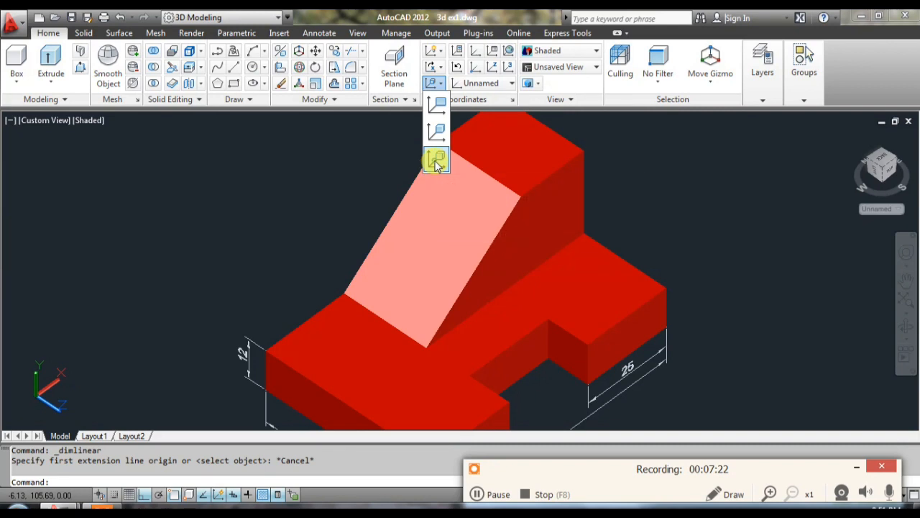
click(436, 162)
mouse_move(665, 216)
middle_down()
mouse_move(653, 249)
mouse_move(653, 213)
middle_up()
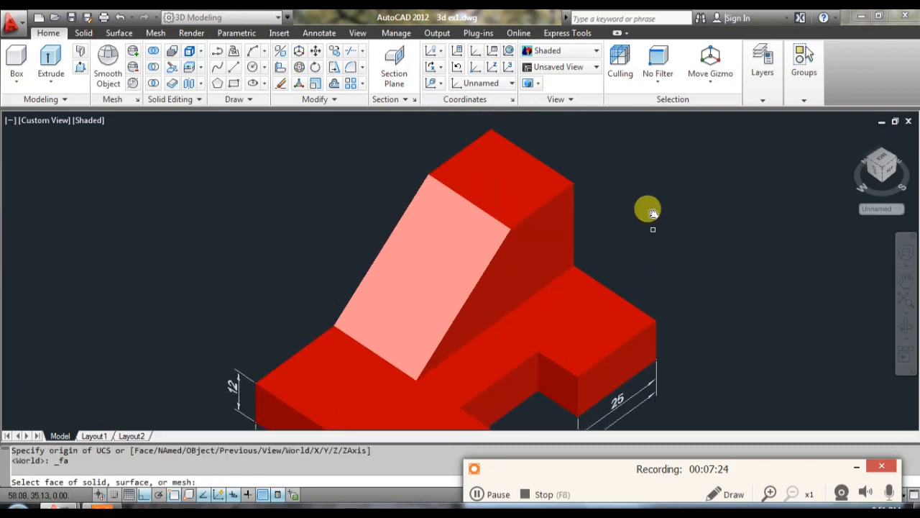
scroll(658, 205, up, 2)
scroll(518, 421, up, 1)
scroll(551, 312, up, 1)
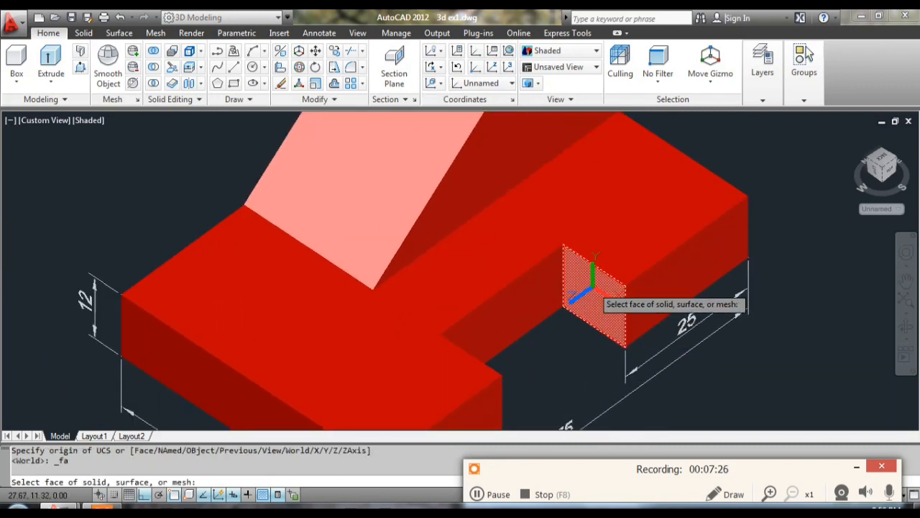
click(592, 289)
click(630, 322)
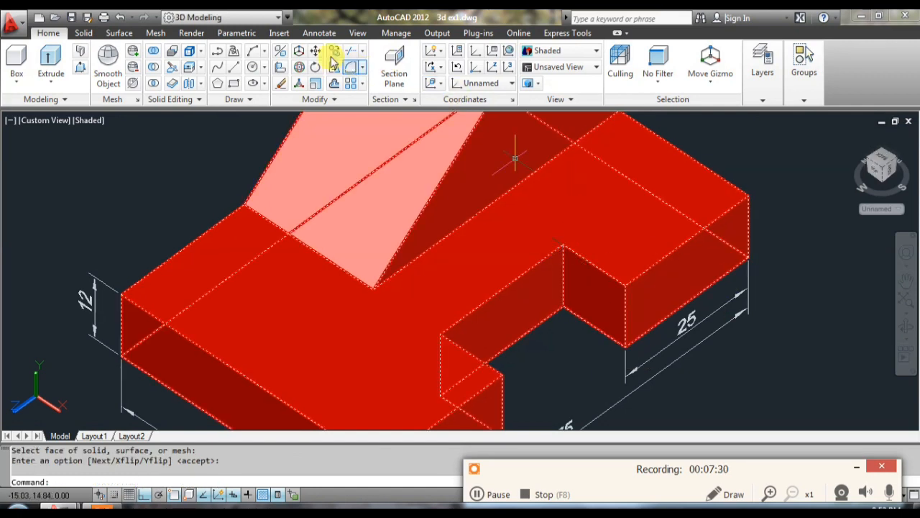
Add a linear dimension for the notch's depth along the upper edge of its far inner face, close to that edge.
click(323, 34)
click(248, 59)
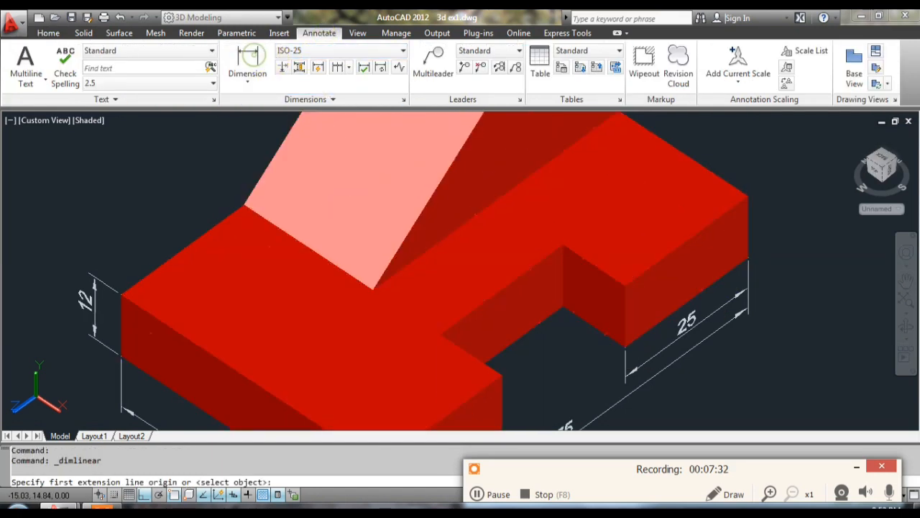
click(563, 245)
click(623, 282)
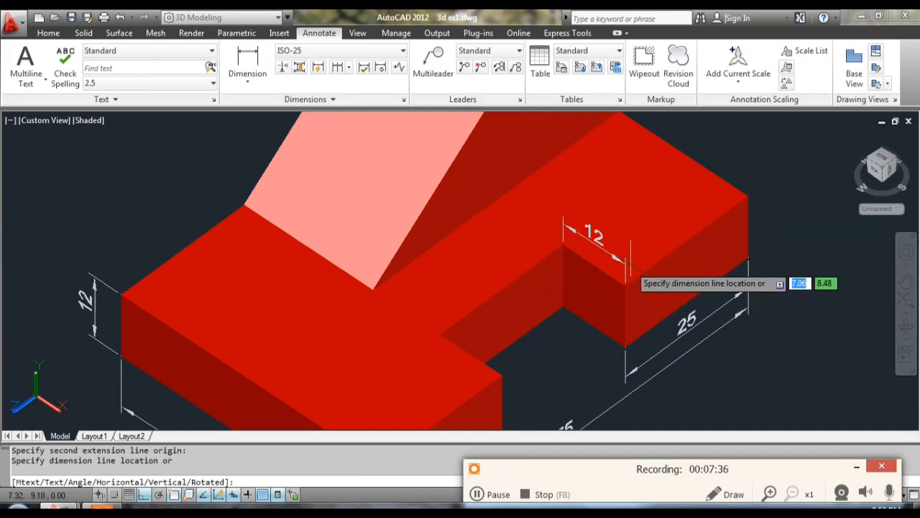
click(630, 261)
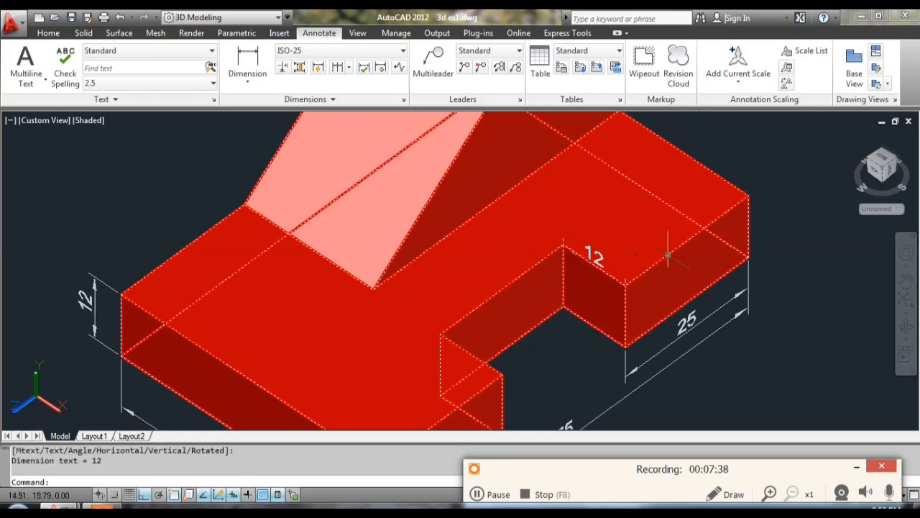
Try to add a linear dimension along the rear width edge of the wedge's flat top face.
scroll(666, 252, down, 2)
middle_drag(663, 253, 567, 310)
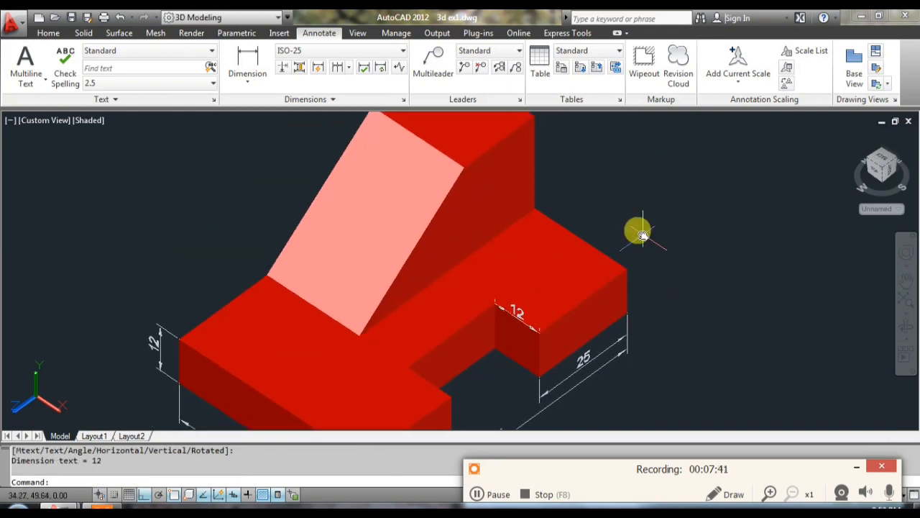
middle_drag(644, 232, 645, 275)
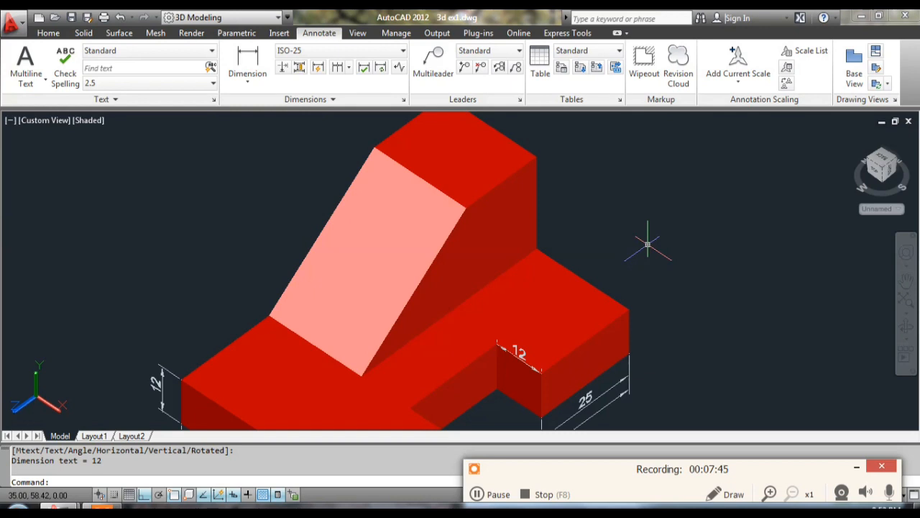
middle_drag(628, 225, 656, 327)
scroll(626, 219, up, 1)
key(Return)
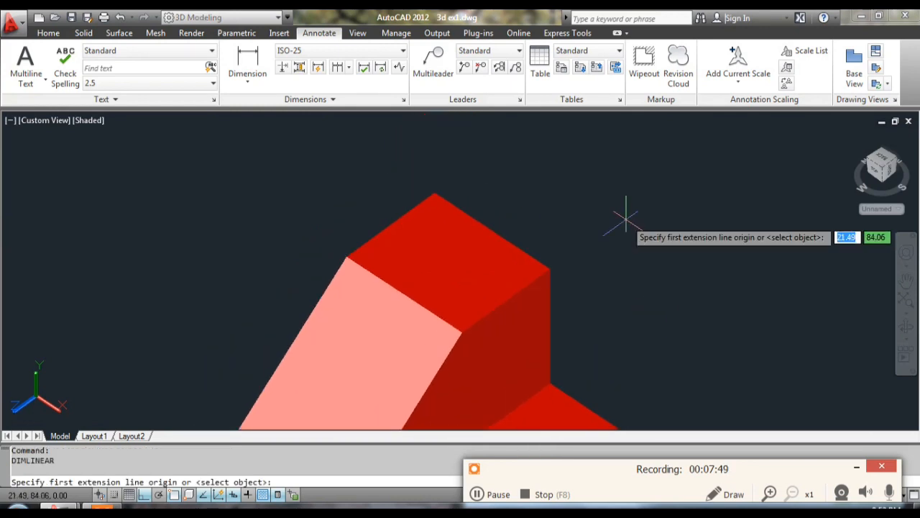
click(434, 192)
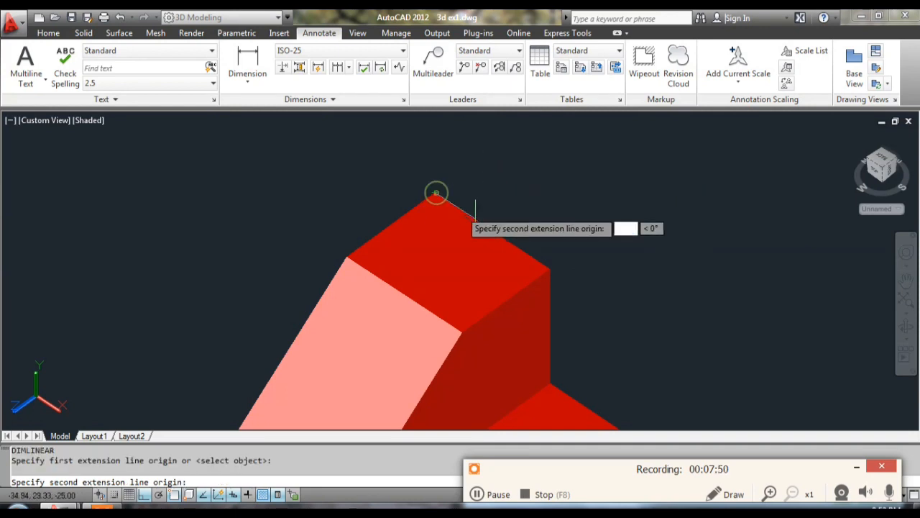
click(552, 269)
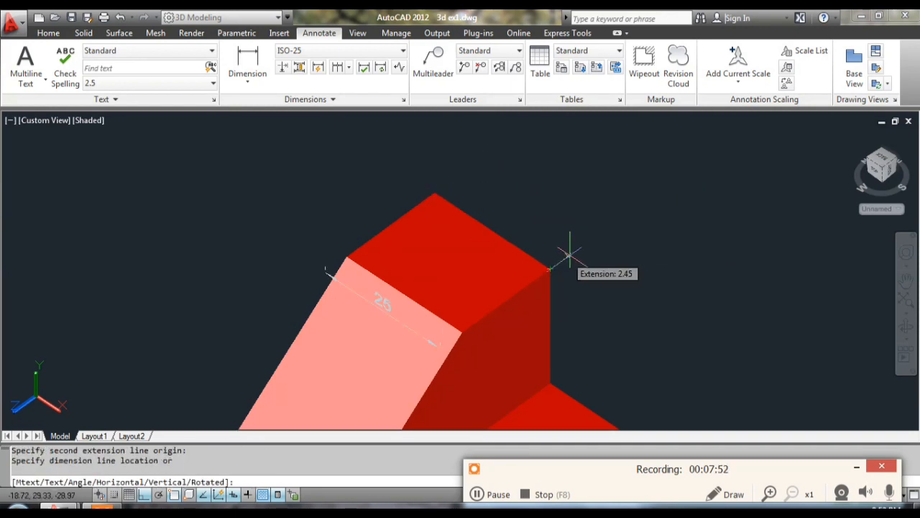
key(Escape)
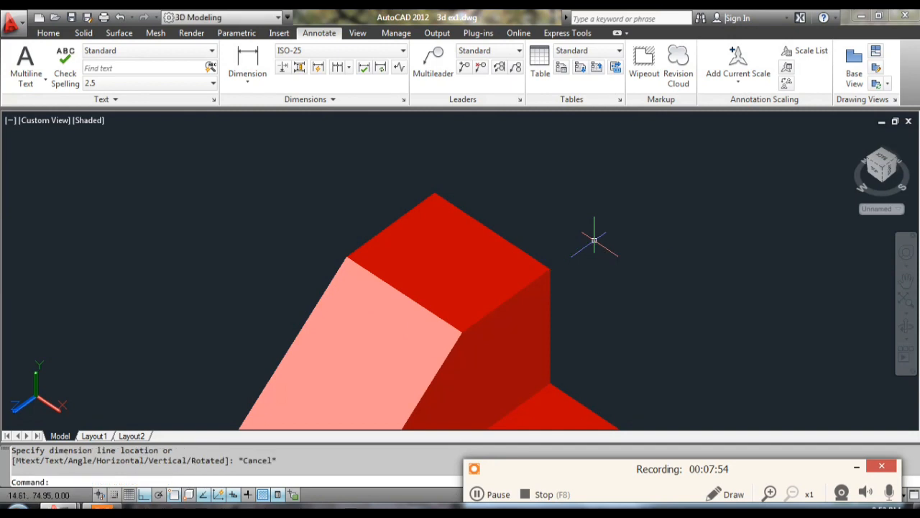
scroll(583, 252, down, 2)
middle_drag(527, 197, 457, 155)
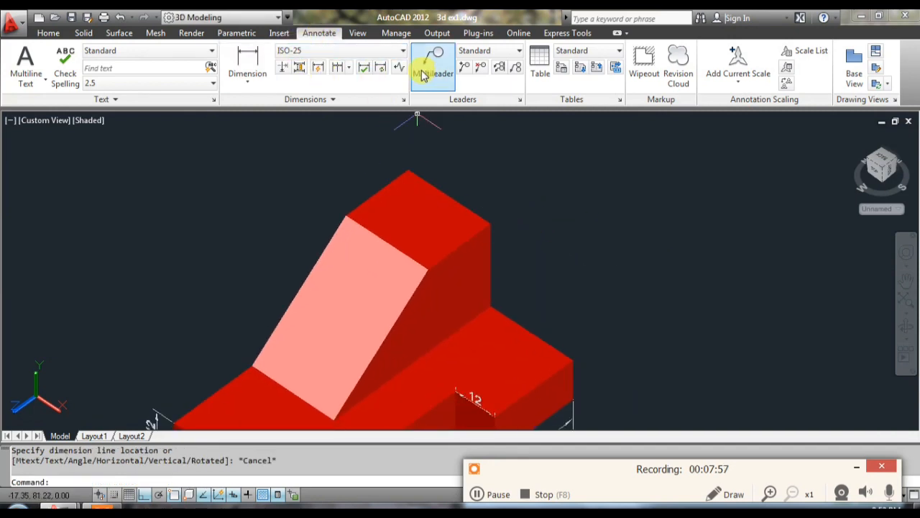
Align the UCS to the wedge's flat top face, accepting the default orientation.
click(237, 33)
click(50, 34)
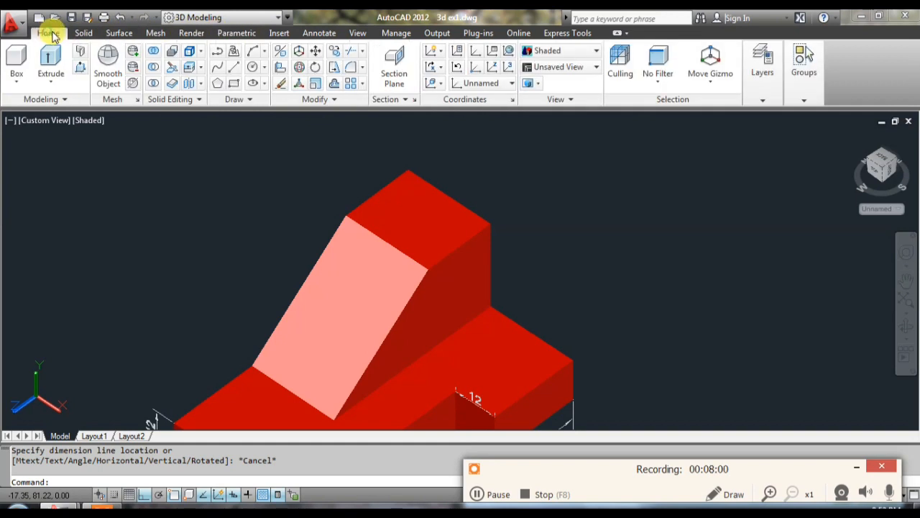
click(435, 84)
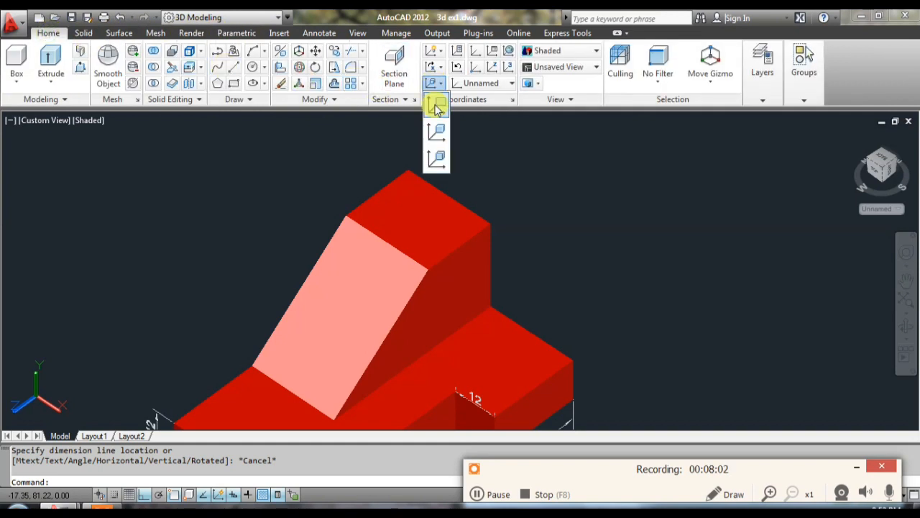
click(434, 159)
click(452, 214)
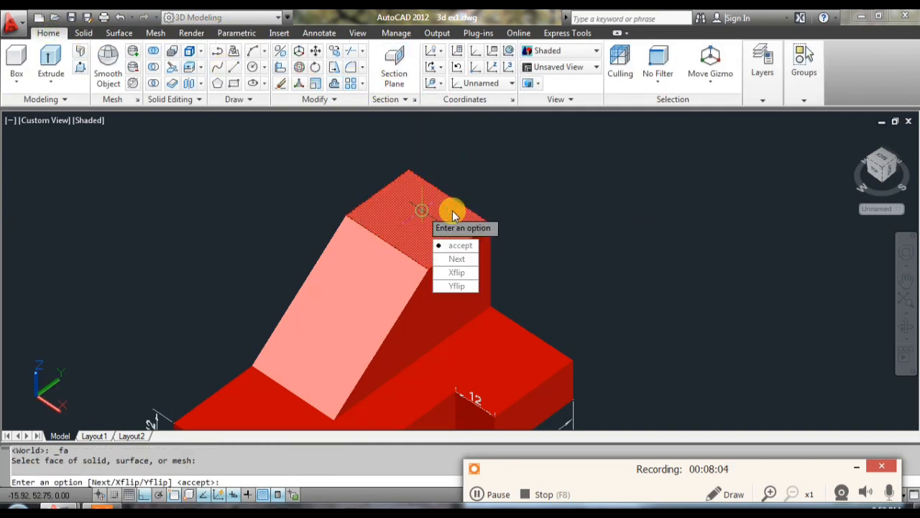
key(Return)
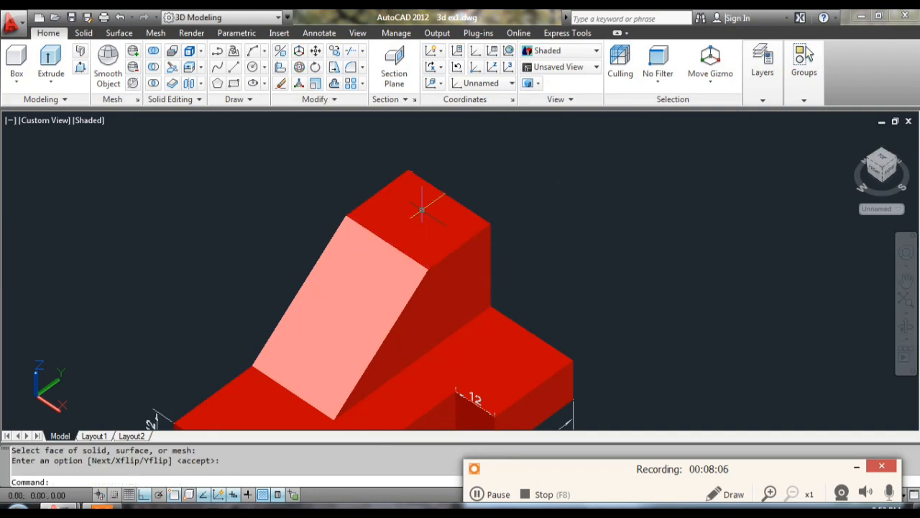
Add a linear dimension along the rear width edge of the wedge's flat top face, placed just outside that edge.
scroll(415, 210, up, 3)
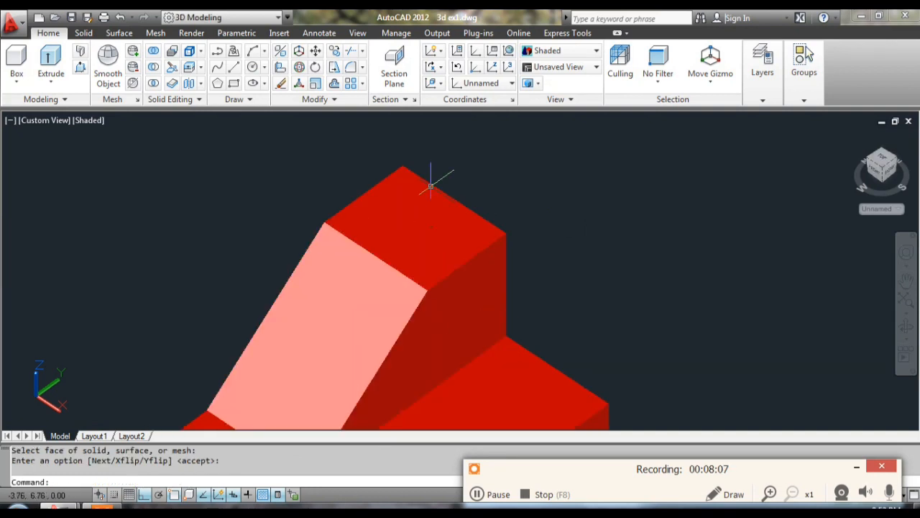
click(319, 33)
click(248, 62)
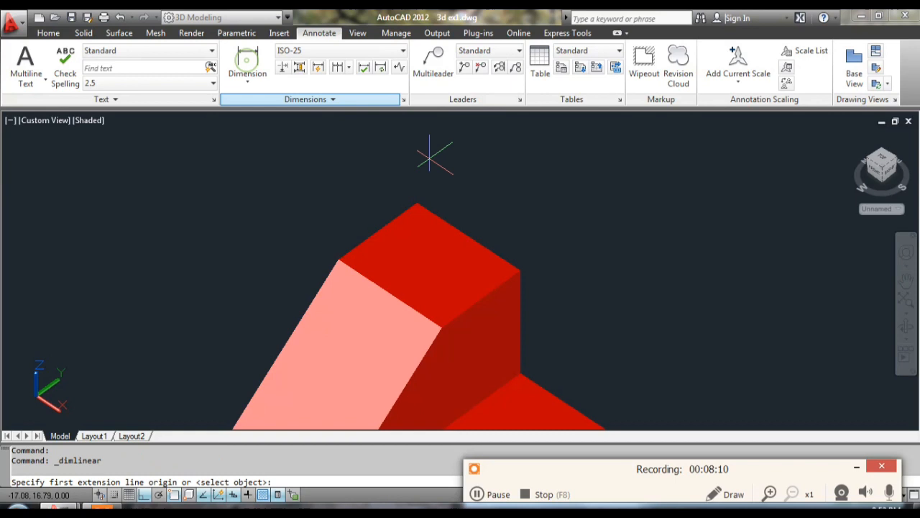
click(416, 202)
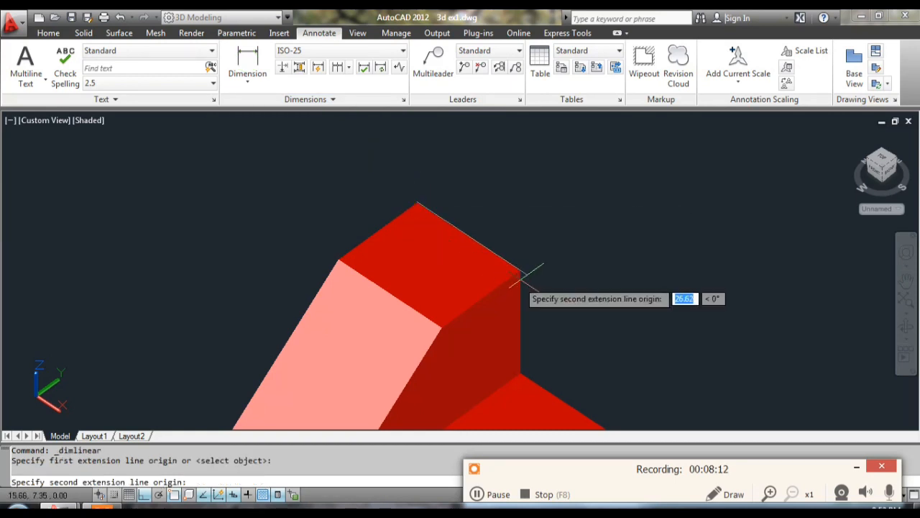
click(522, 271)
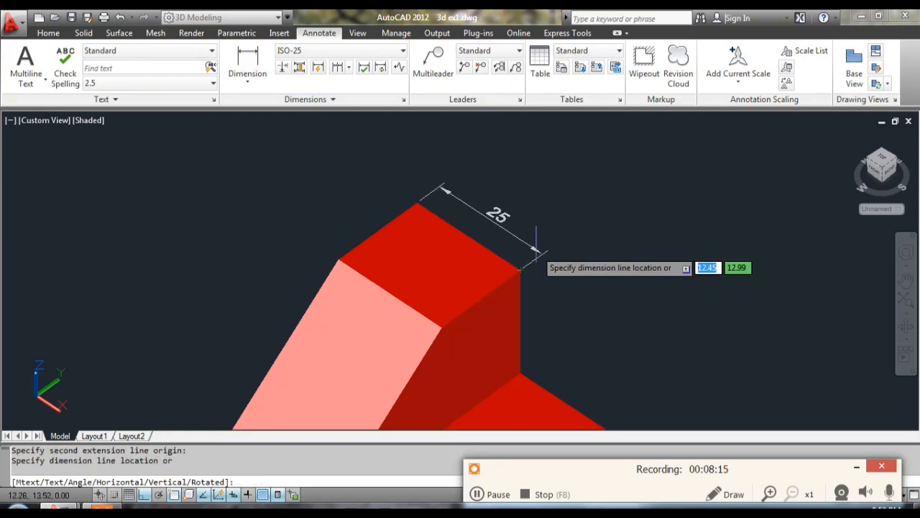
click(540, 248)
Try to add a linear dimension for the vertical rear edge of the wedge, from its top corner down to the base.
scroll(597, 257, down, 2)
middle_drag(626, 288, 503, 216)
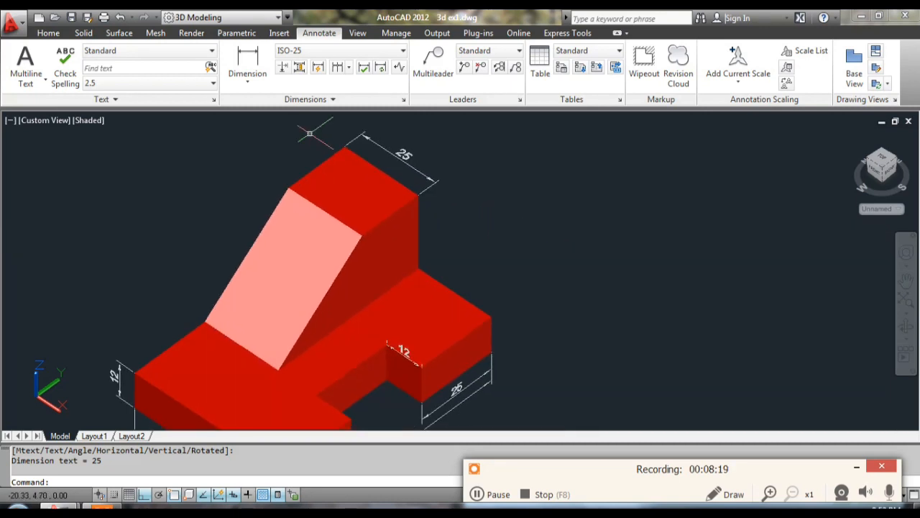
click(246, 57)
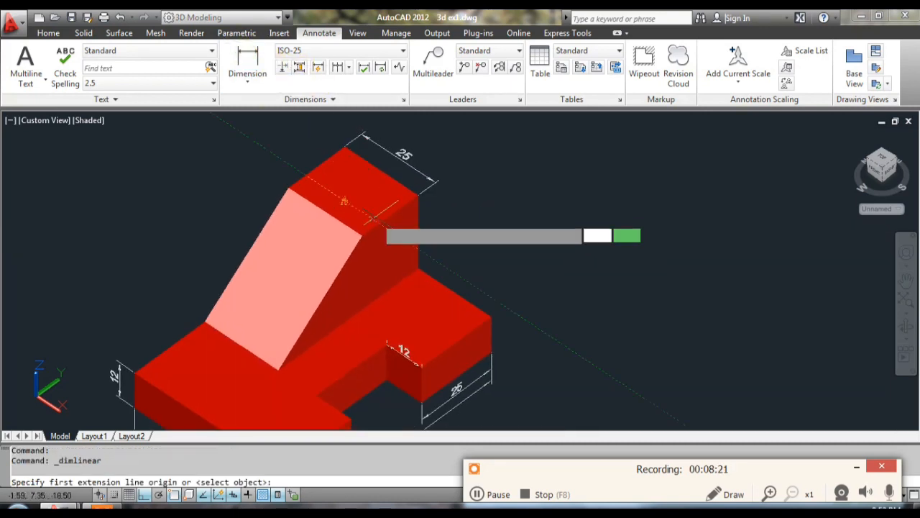
click(417, 195)
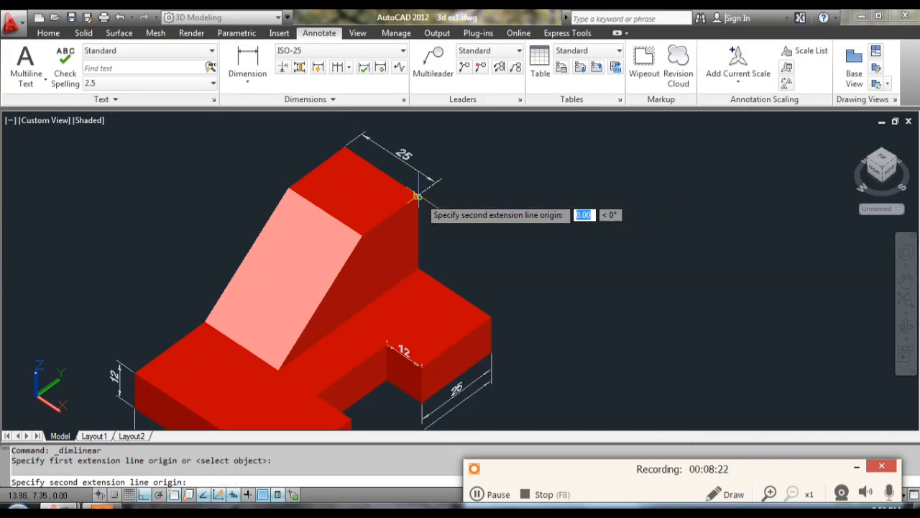
click(419, 268)
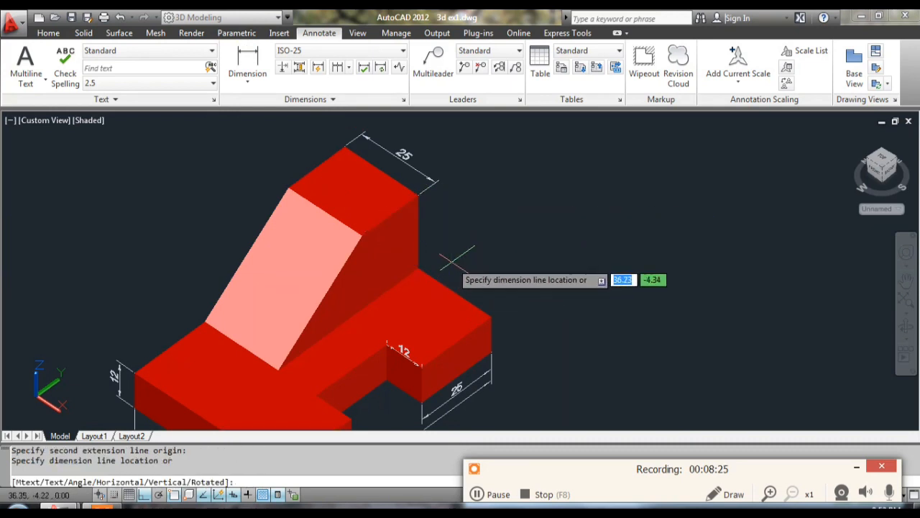
key(Escape)
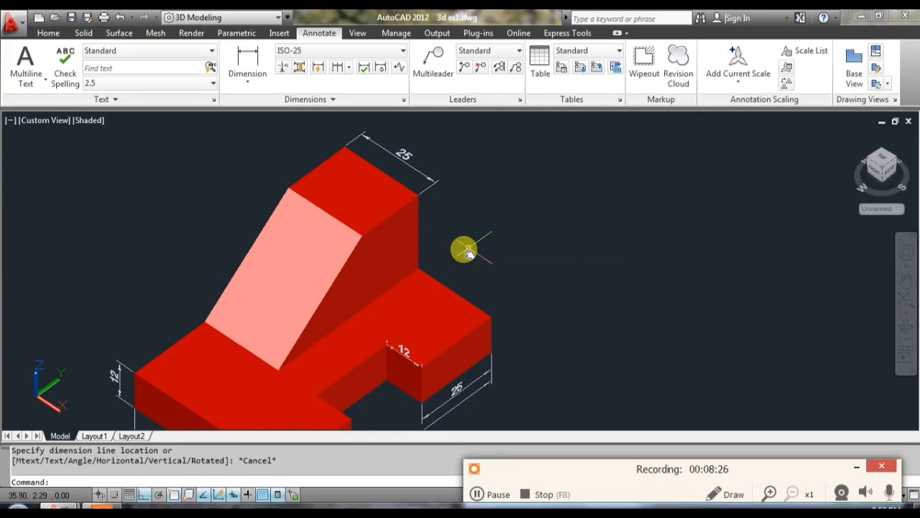